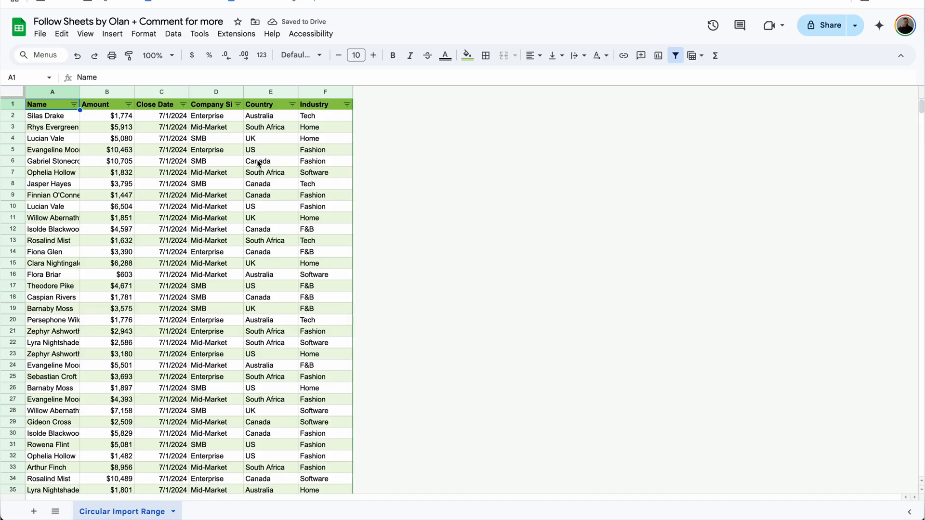
# Add a new sheet to the spreadsheet and name it "Filtered List".
pyautogui.click(32, 509)
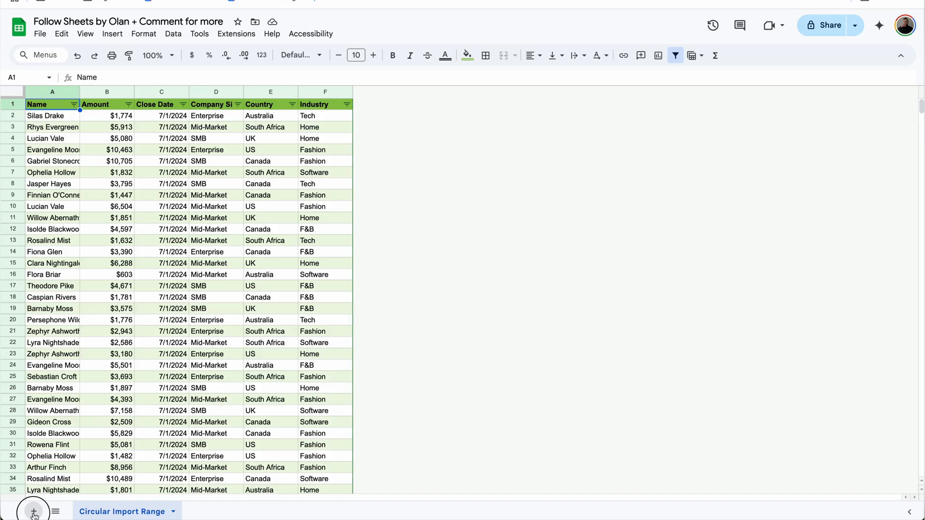
pyautogui.rightClick(193, 509)
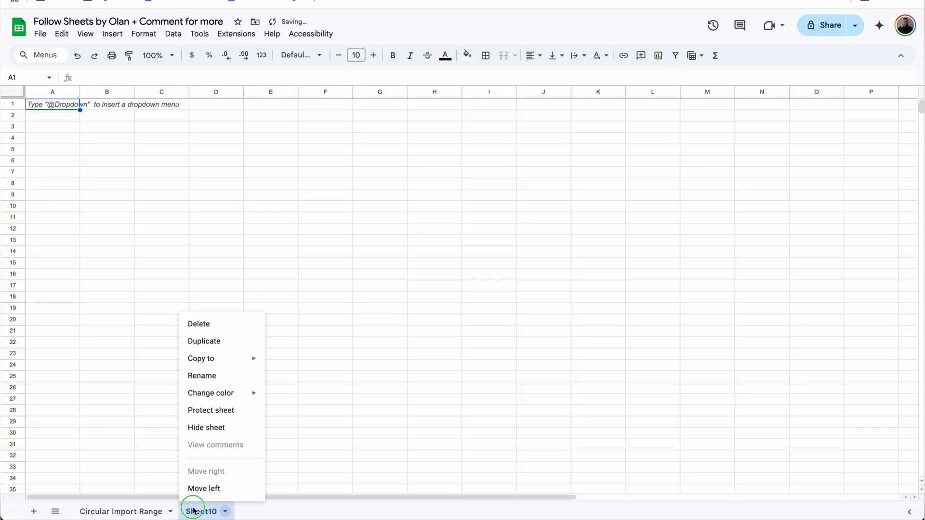
pyautogui.click(225, 378)
pyautogui.write('Filtered List')
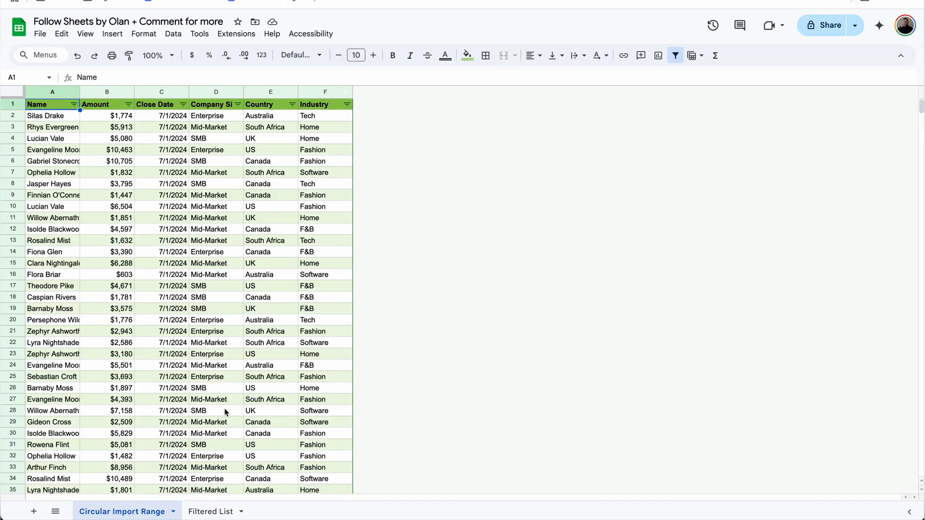
# Apply the default green alternating-colors style with a header to columns A:F of the Filtered List sheet.
pyautogui.click(212, 511)
pyautogui.keyDown('shift'); pyautogui.click(314, 91); pyautogui.keyUp('shift')
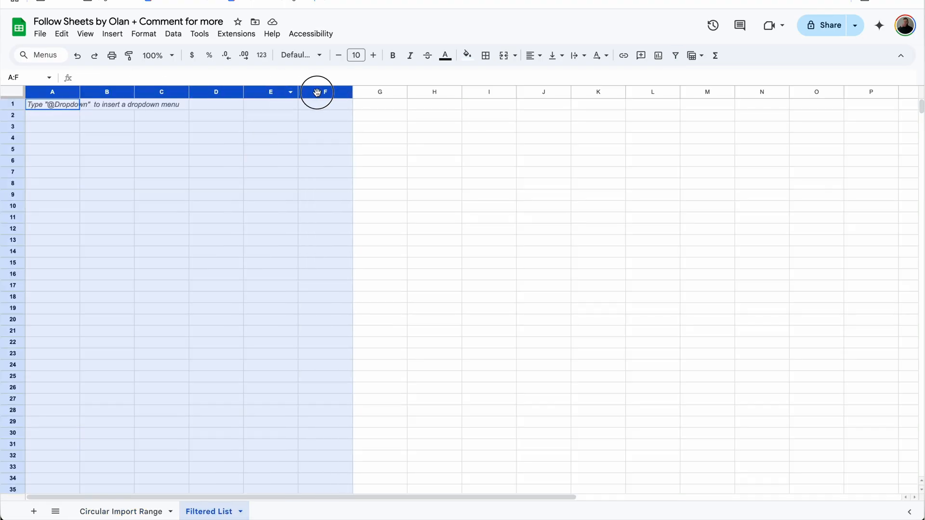
pyautogui.click(467, 55)
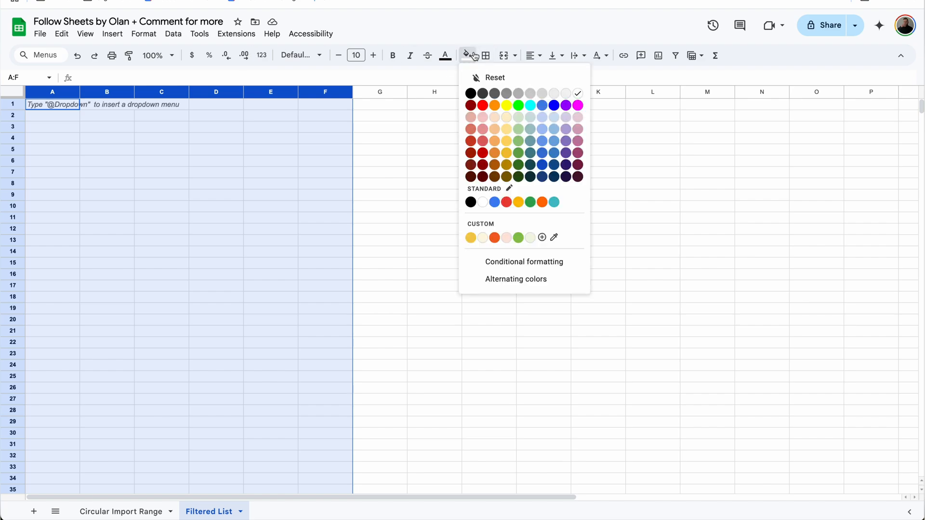
pyautogui.click(521, 282)
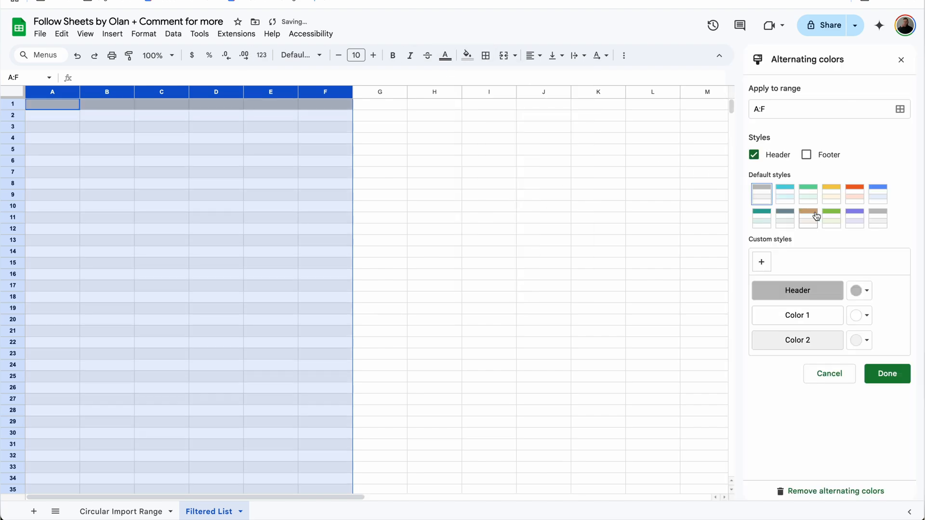
pyautogui.click(831, 218)
pyautogui.click(888, 374)
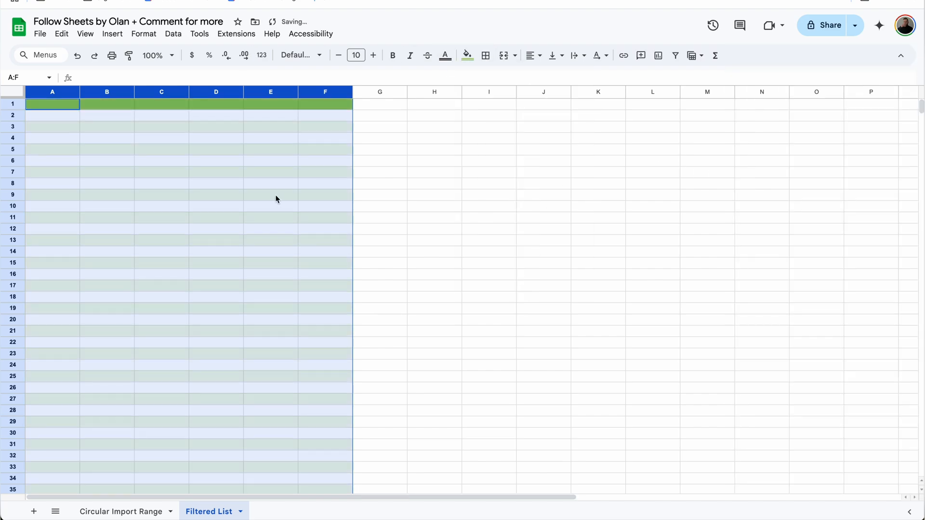
# Copy the header row A1:F1 from the Circular Import Range sheet into row 1 of the Filtered List sheet.
pyautogui.click(121, 512)
pyautogui.click(59, 102)
pyautogui.moveTo(59, 103); pyautogui.dragTo(347, 104)
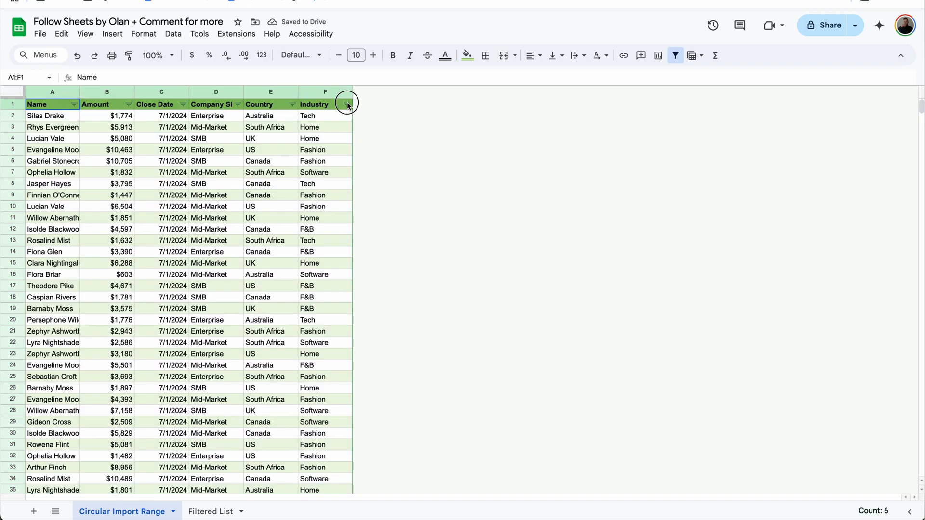
pyautogui.click(212, 511)
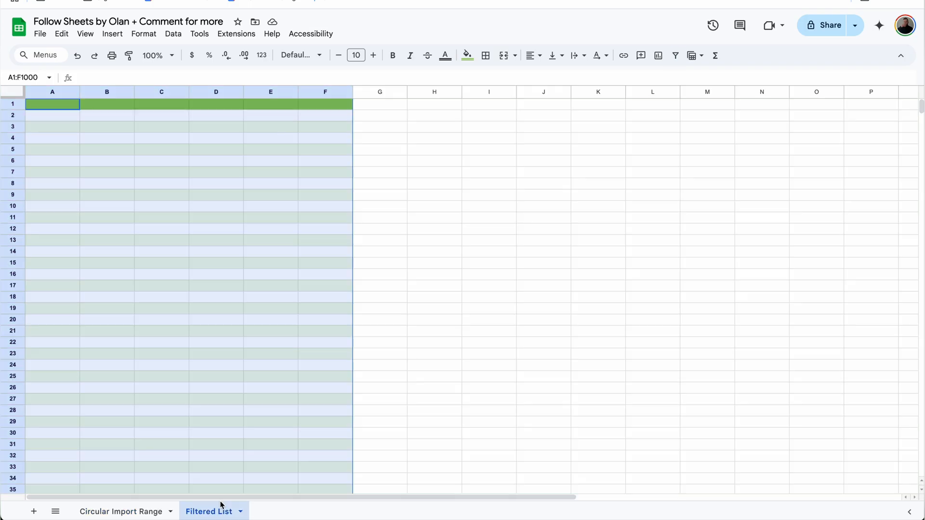
pyautogui.click(56, 103)
pyautogui.write('Name\tAmount\tClose Date\tCompany Size\tCountry\tIndustry')
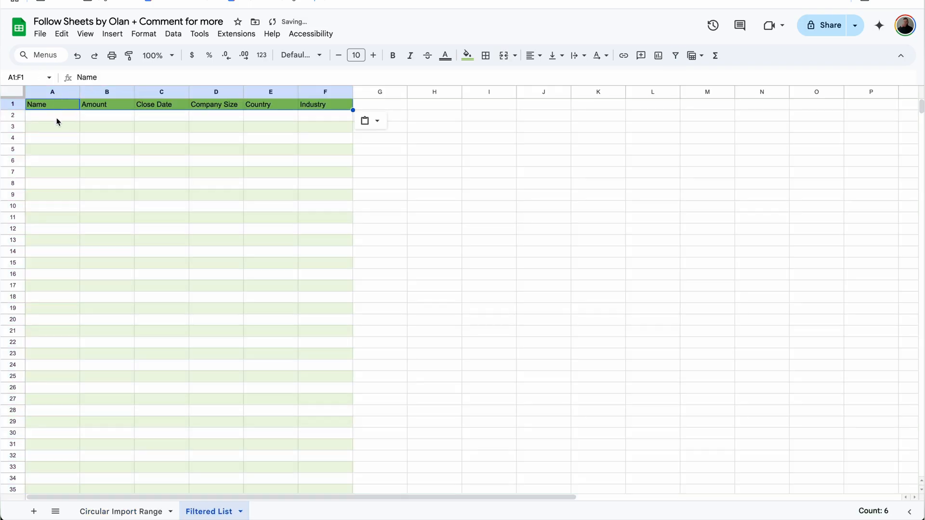
# Begin a FILTER formula in Filtered List cell A2 over Circular Import Range columns A:F, with the condition that its column F equals H2.
pyautogui.click(56, 118)
pyautogui.write('=filter(')
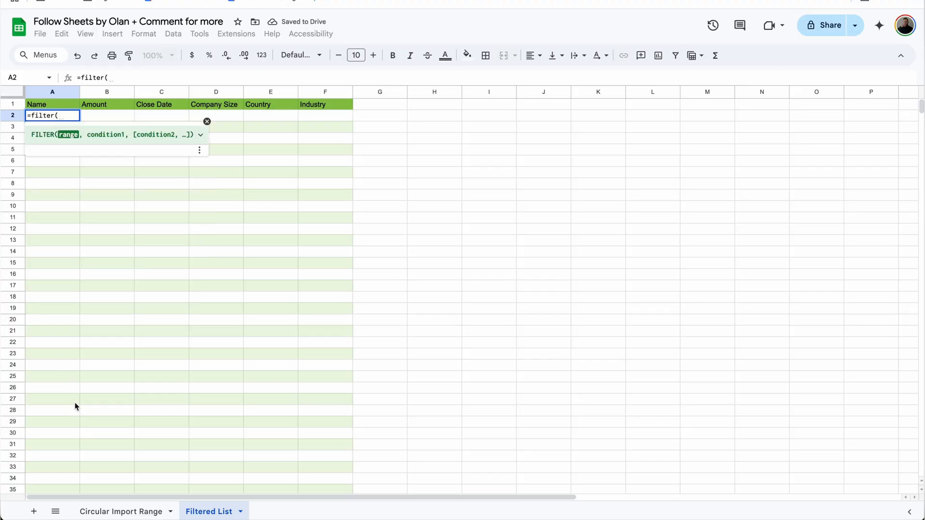
pyautogui.click(121, 512)
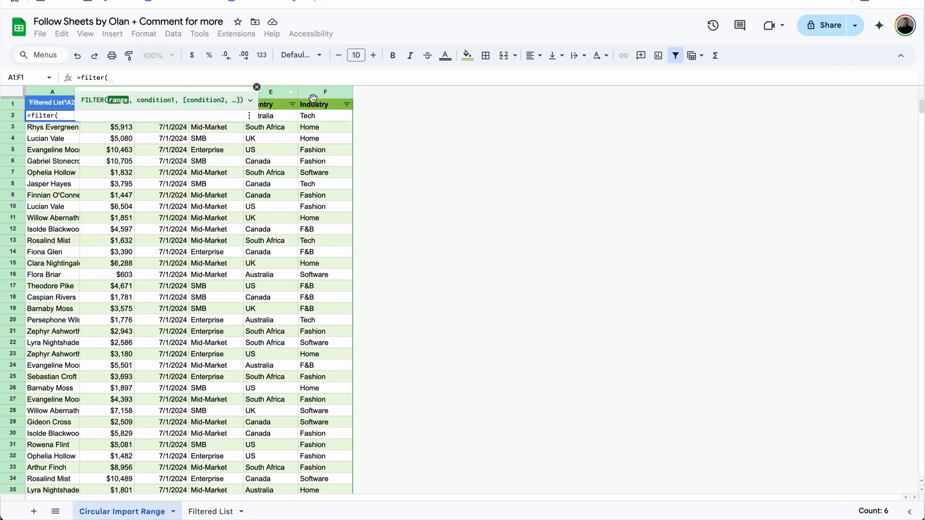
pyautogui.moveTo(322, 95); pyautogui.dragTo(53, 93)
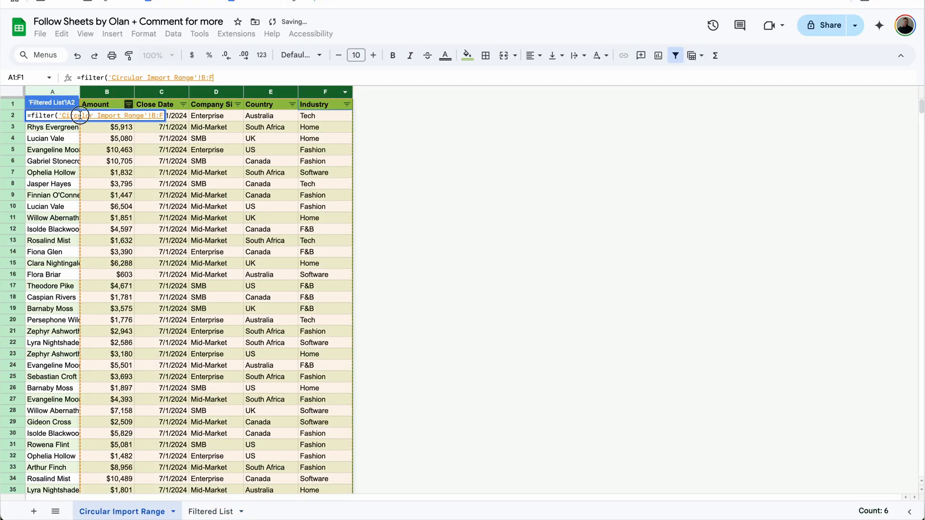
pyautogui.write(',')
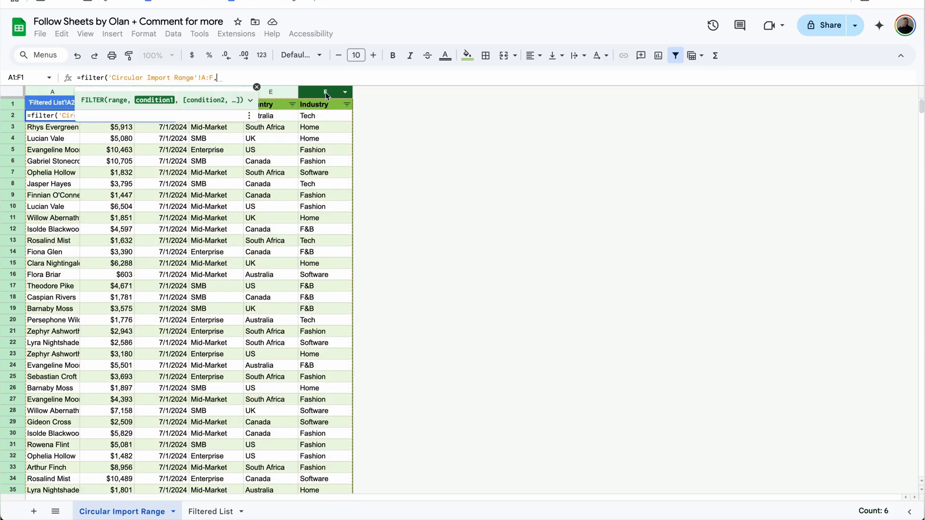
pyautogui.click(326, 93)
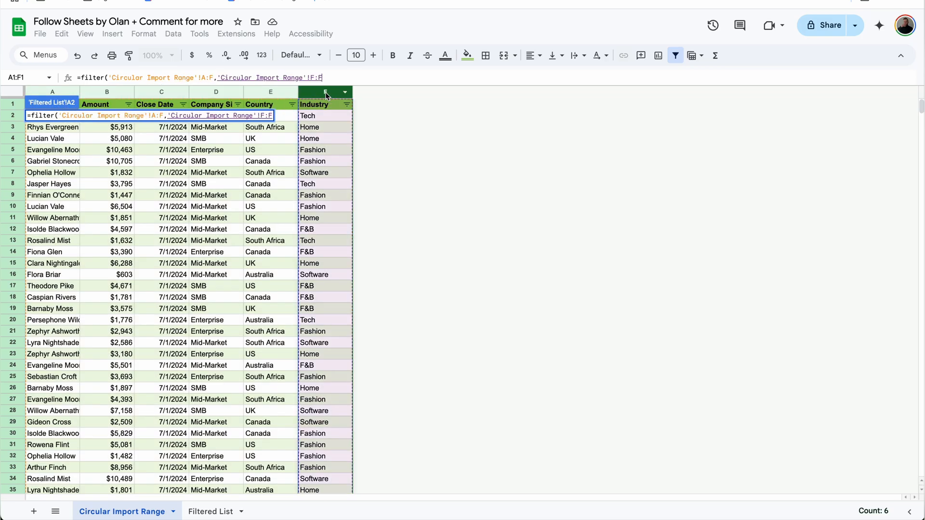
pyautogui.write('=')
pyautogui.click(212, 512)
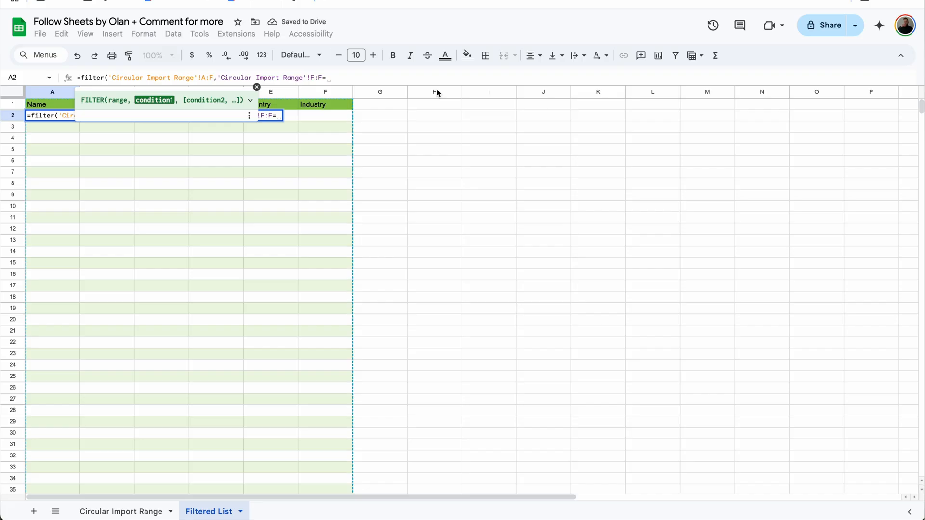
pyautogui.click(437, 114)
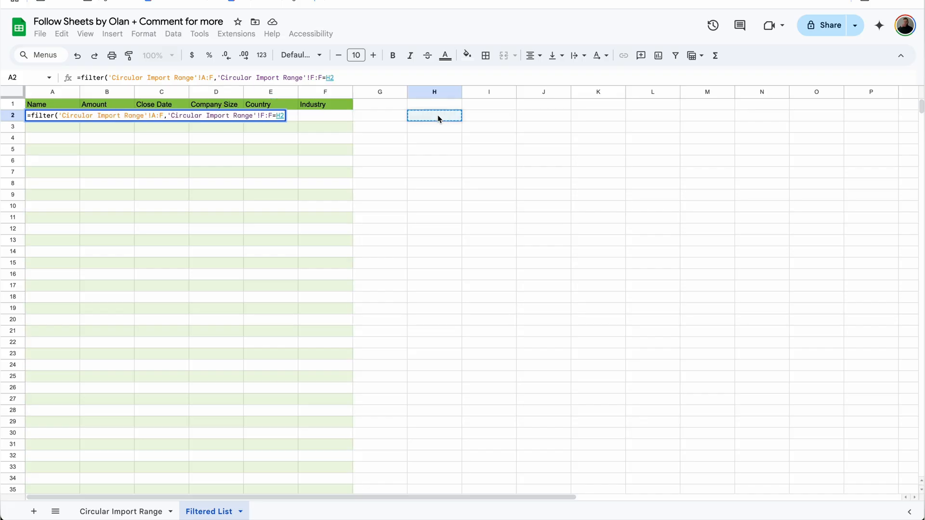
pyautogui.write(',')
# Add a second FILTER condition requiring Circular Import Range column C to be greater than or equal to Filtered List cell I2.
pyautogui.click(163, 511)
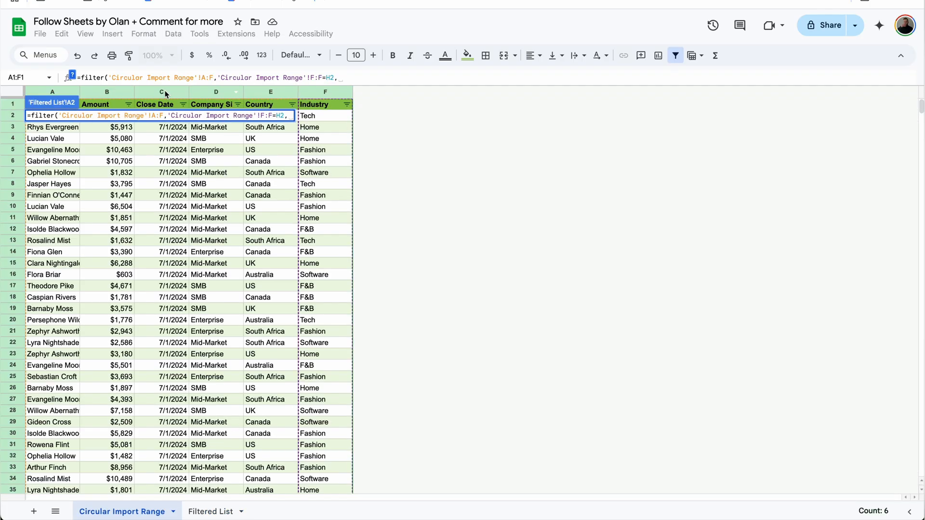
pyautogui.click(166, 94)
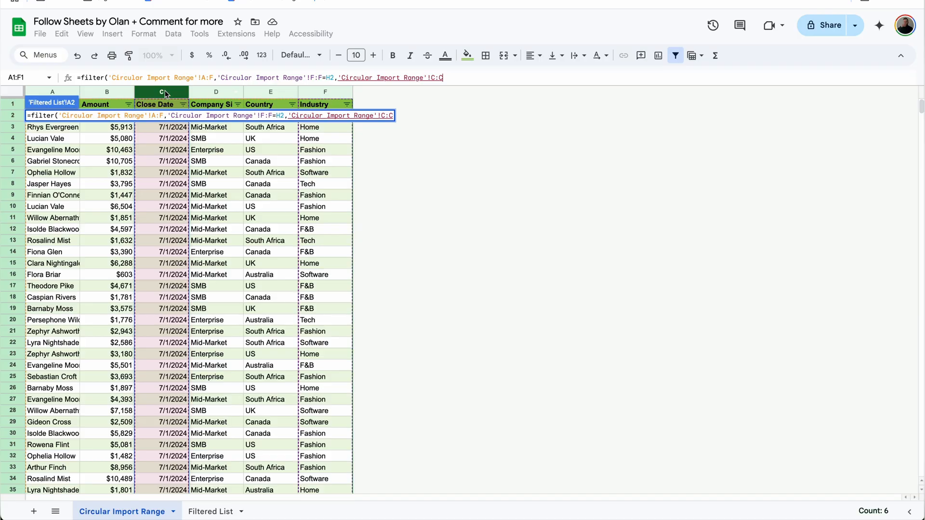
pyautogui.write('>=')
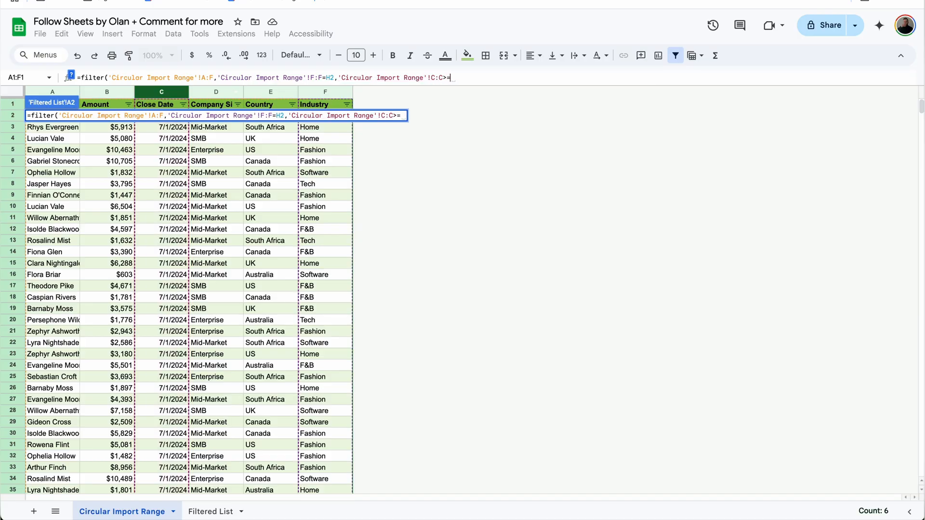
pyautogui.click(210, 511)
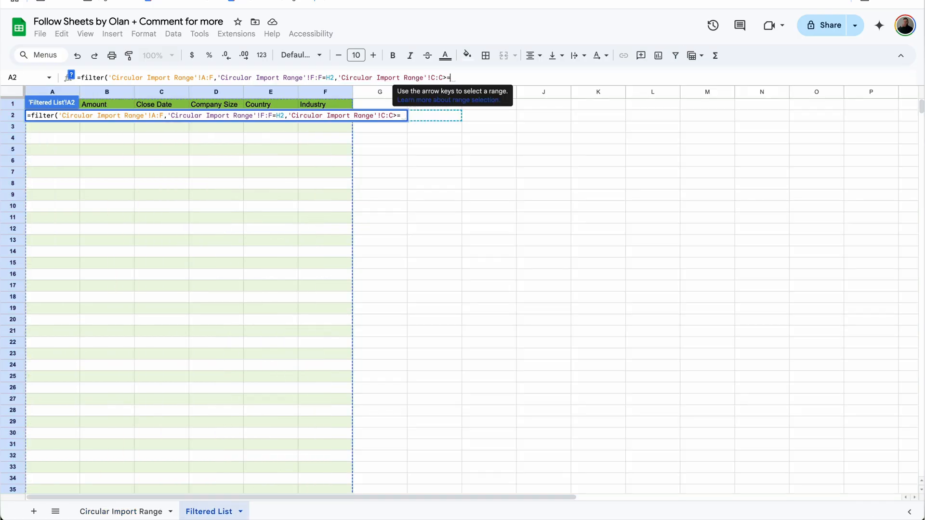
pyautogui.click(495, 118)
pyautogui.write(',')
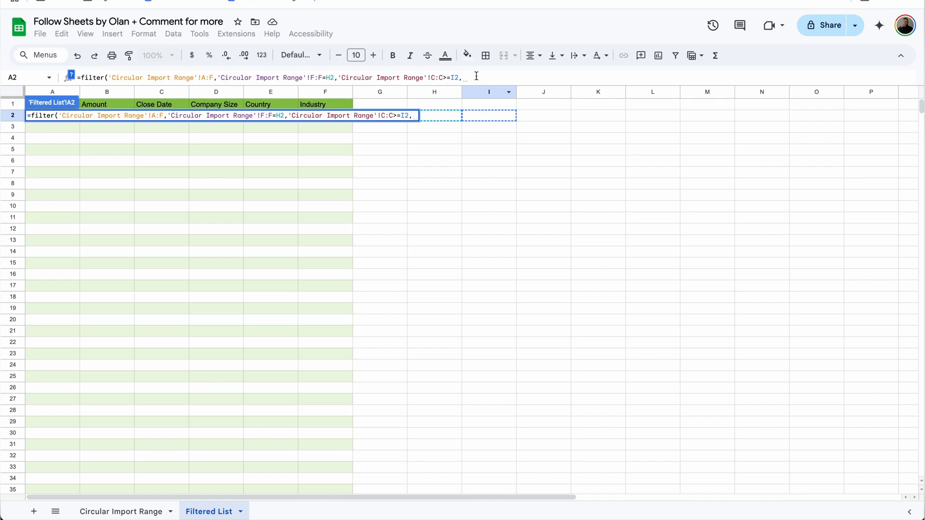
# Duplicate the date condition within the FILTER formula, change the copy to column C <= J2, and complete the formula.
pyautogui.moveTo(459, 78); pyautogui.dragTo(335, 76)
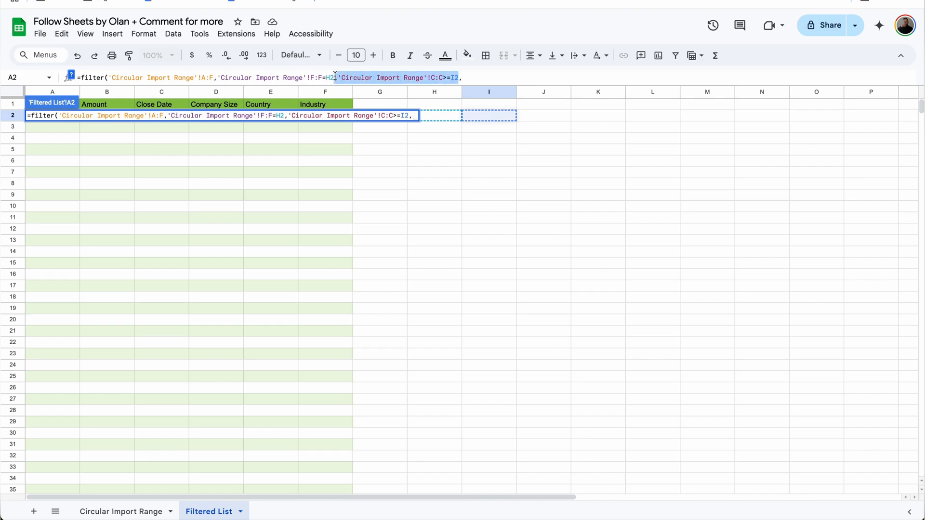
pyautogui.click(480, 73)
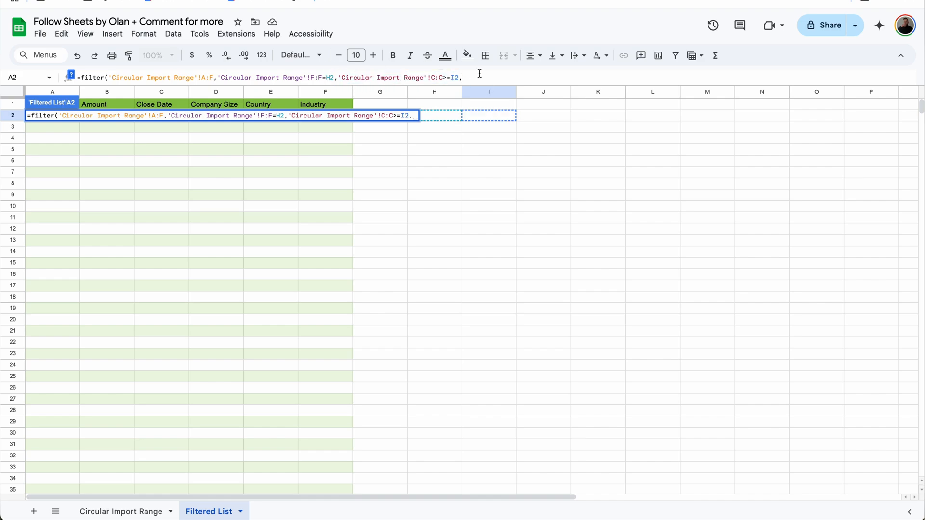
pyautogui.write(",'Circular Import Range'!C:C>=I2")
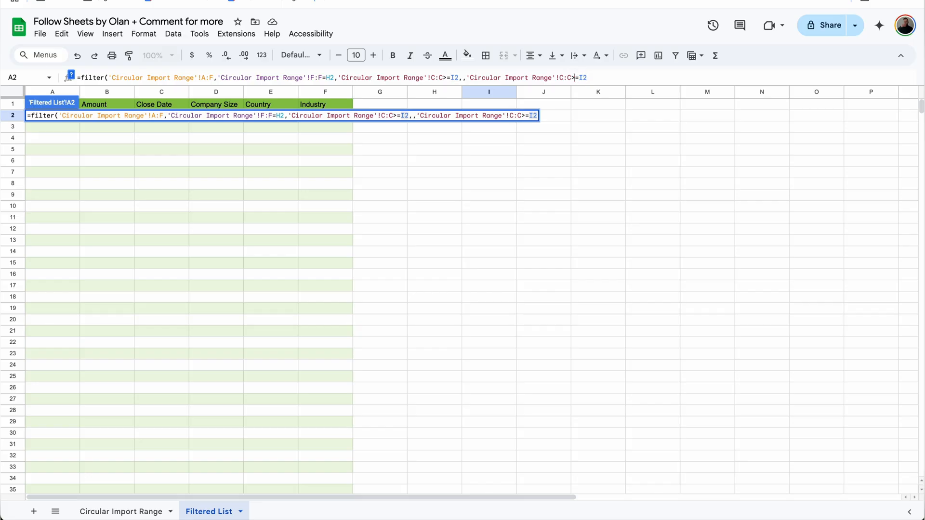
pyautogui.click(575, 78)
pyautogui.press('BackSpace')
pyautogui.write('<')
pyautogui.click(583, 77)
pyautogui.press('BackSpace')
pyautogui.write('J2)')
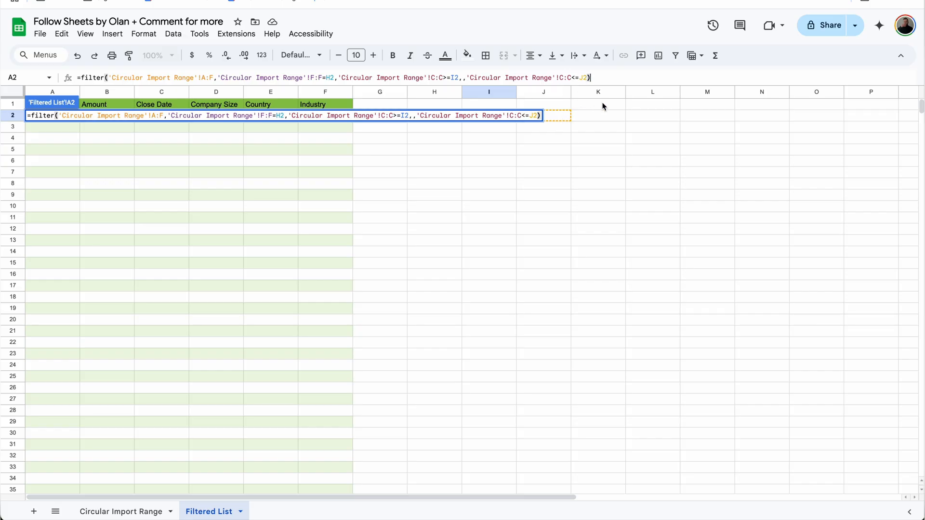
pyautogui.press('Return')
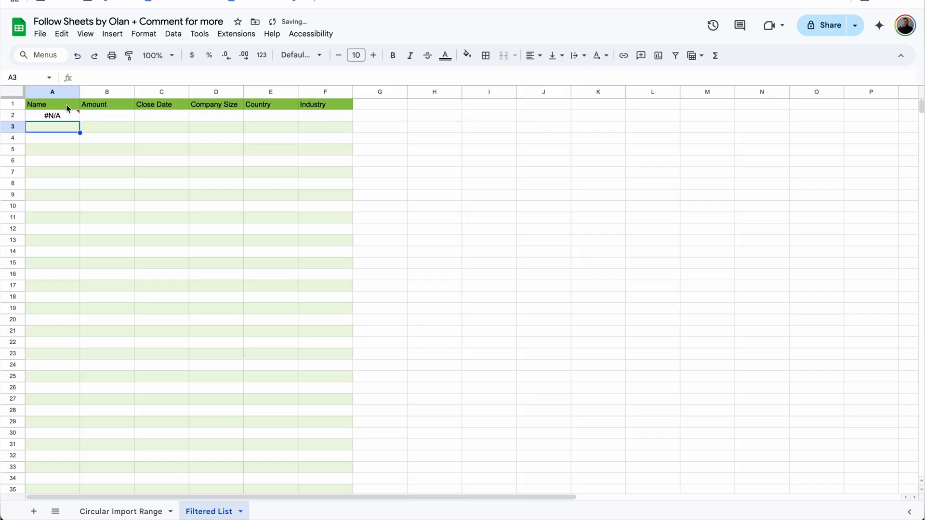
# Check the error on A2 and remove the duplicate comma after I2 in its FILTER formula.
pyautogui.moveTo(63, 116)
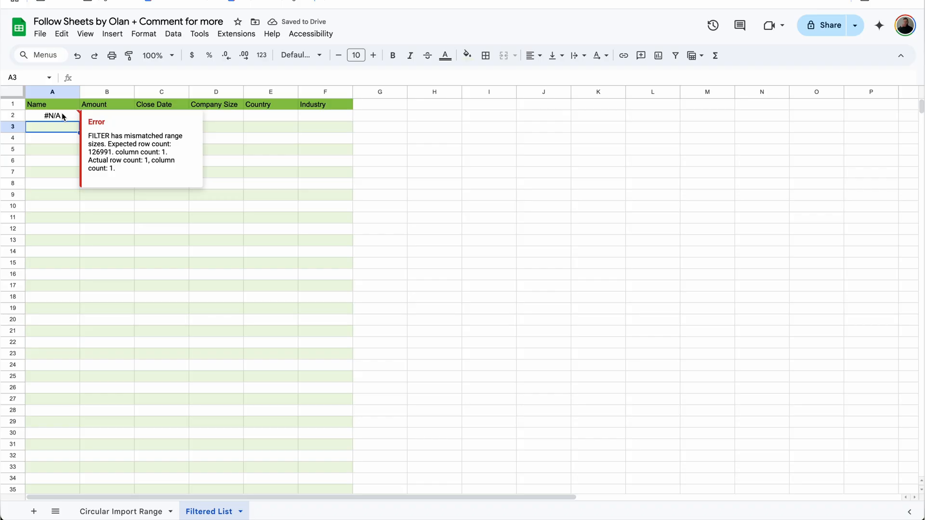
pyautogui.click(63, 116)
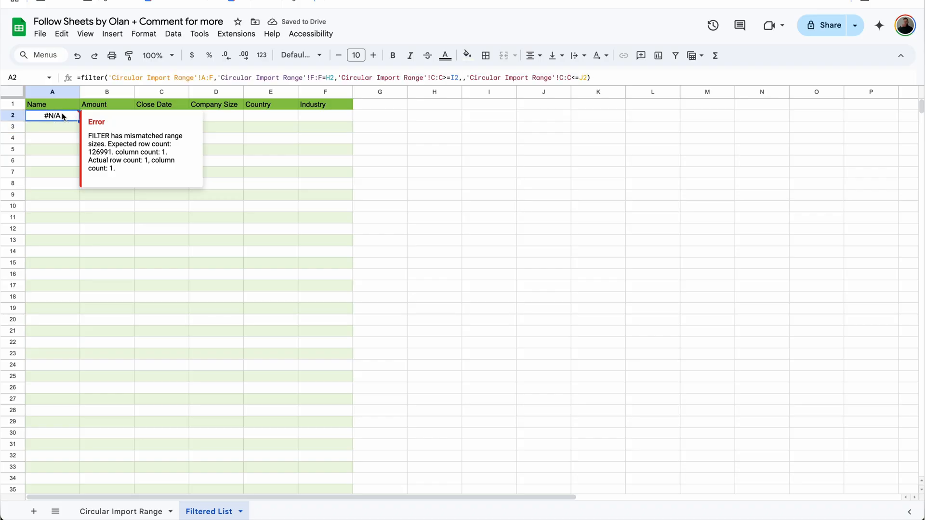
pyautogui.click(461, 79)
pyautogui.write(',')
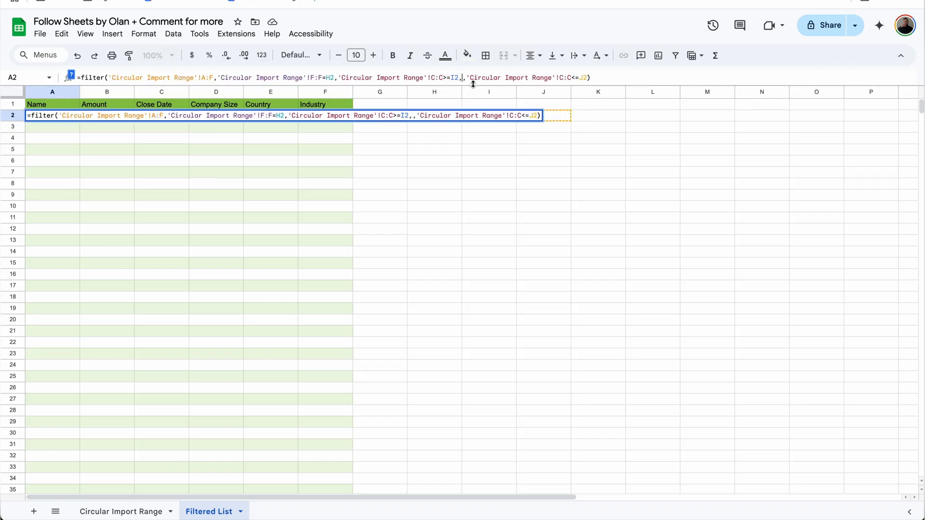
pyautogui.press('BackSpace')
pyautogui.press('Return')
pyautogui.press('Up')
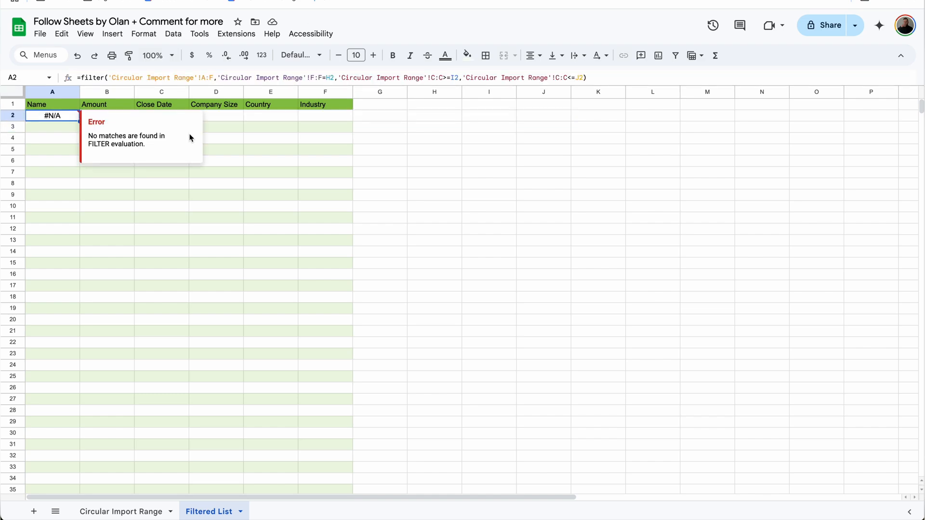
# Copy the Industry, Start Date and End Date headers from H1:J1 of the other spreadsheet's Circular Importrange sheet into Filtered List H1:J1.
pyautogui.moveTo(457, 118); pyautogui.dragTo(540, 117)
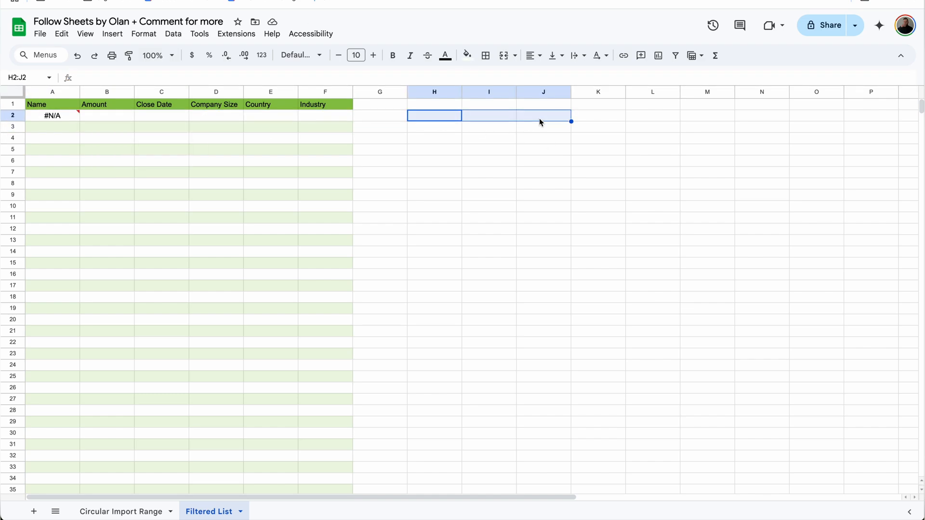
pyautogui.click(539, 119)
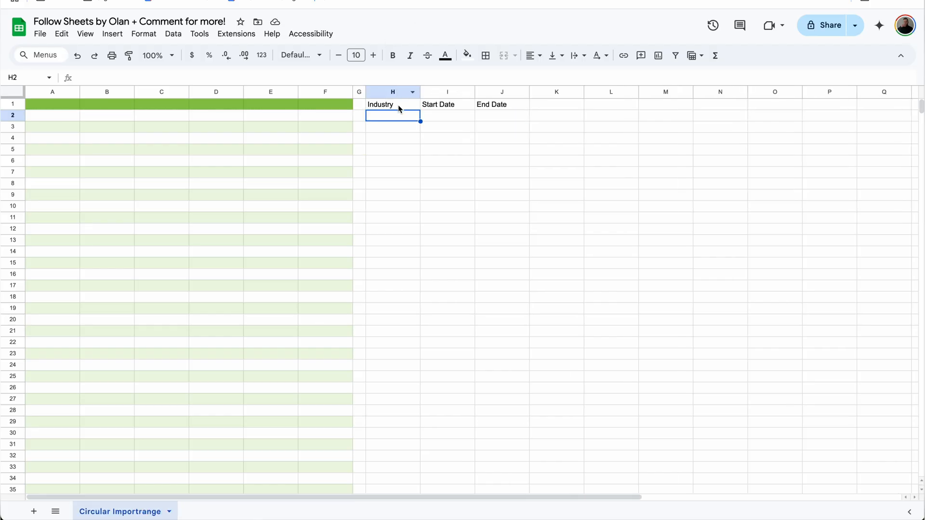
pyautogui.moveTo(399, 105); pyautogui.dragTo(522, 103)
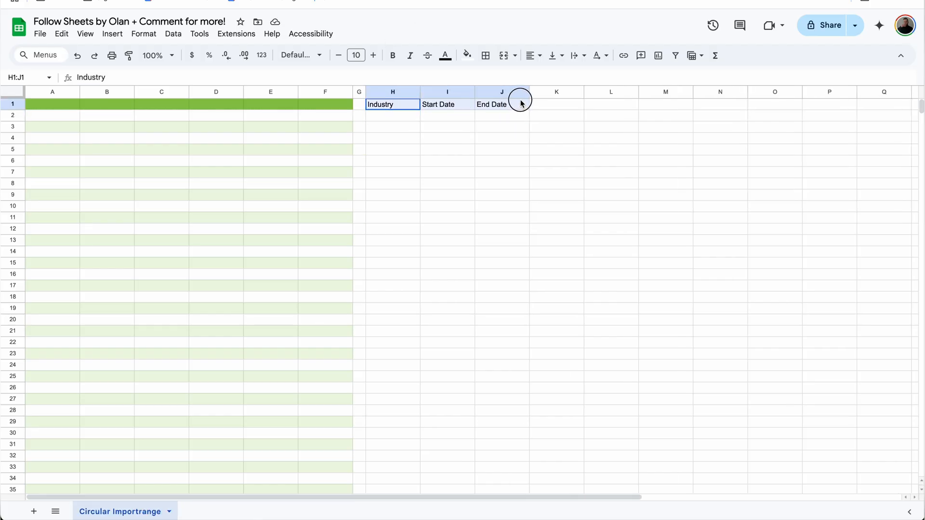
pyautogui.hotkey('ctrl', 'c')
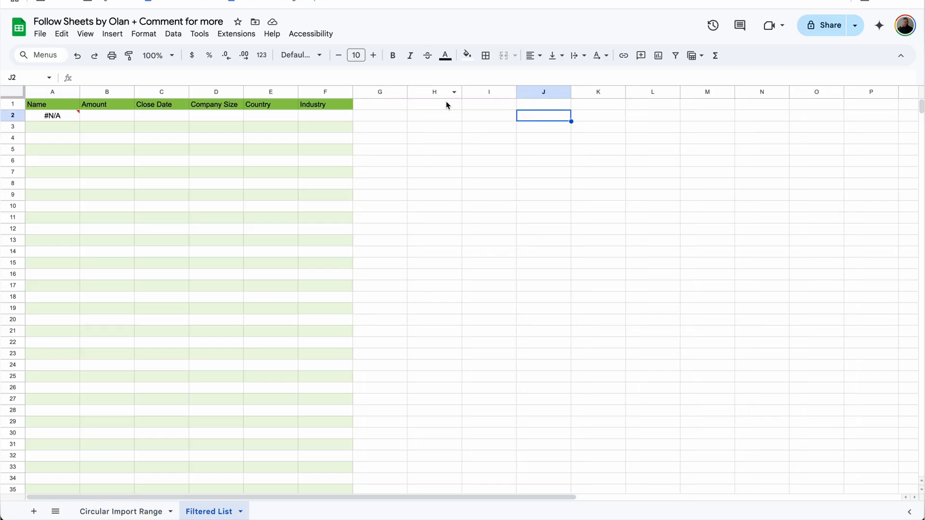
pyautogui.click(446, 104)
pyautogui.hotkey('ctrl', 'v')
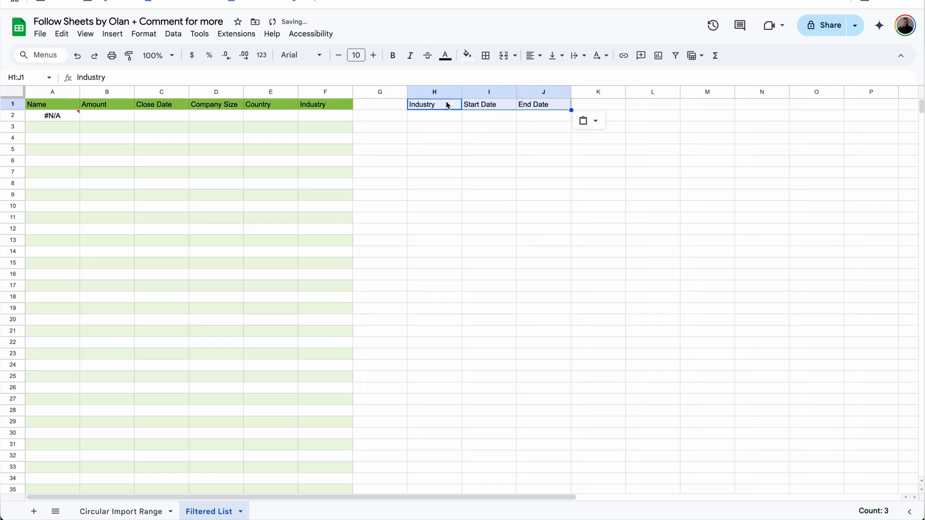
# Enter a UNIQUE formula in Filtered List cell H8 over column F of Circular Import Range to list the distinct industries.
pyautogui.click(432, 116)
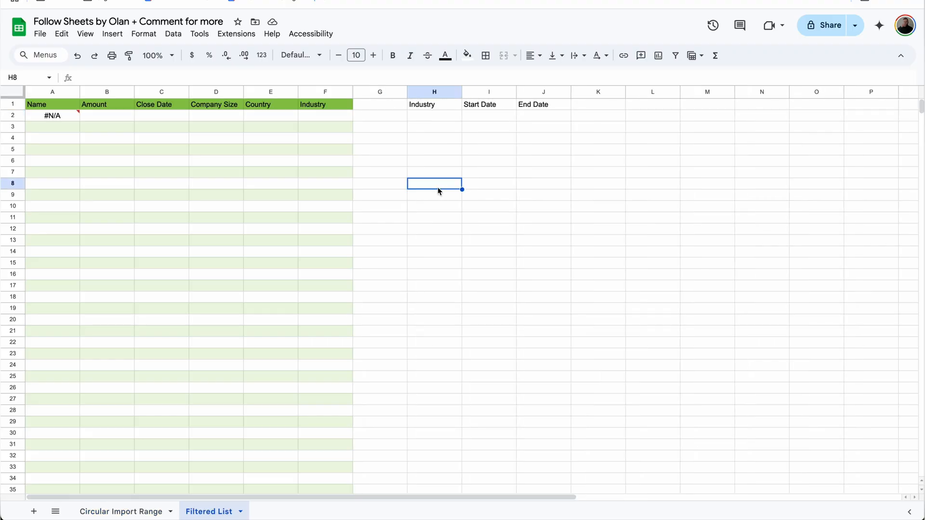
pyautogui.write('=unique(')
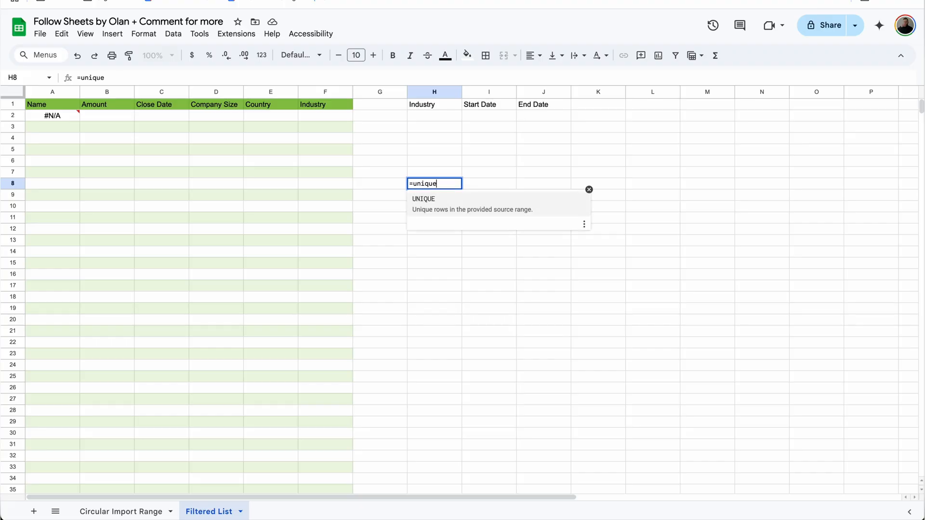
pyautogui.click(123, 511)
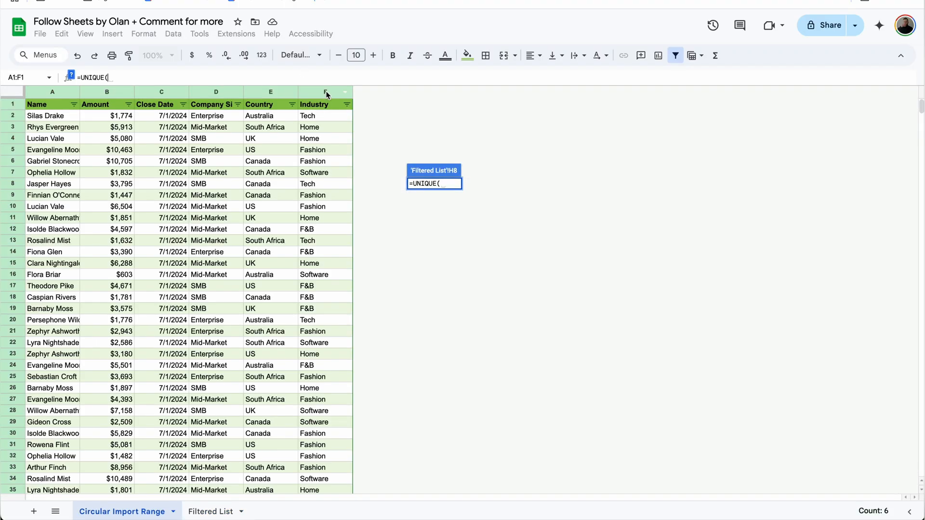
pyautogui.click(327, 93)
pyautogui.press('Return')
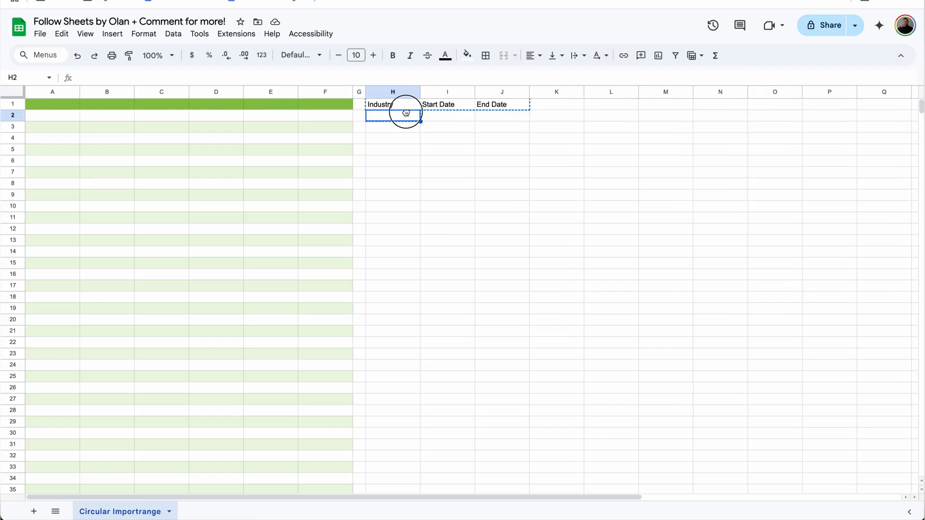
# Insert a dropdown in H2 of the other spreadsheet's Circular Importrange sheet with Tech and Fashion as its first two options.
pyautogui.click(112, 34)
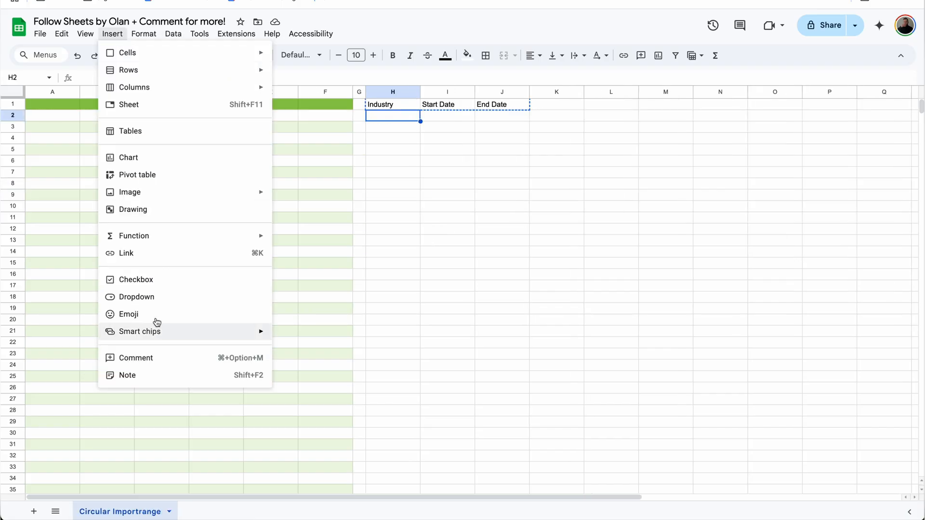
pyautogui.click(155, 297)
pyautogui.moveTo(839, 203); pyautogui.dragTo(749, 195)
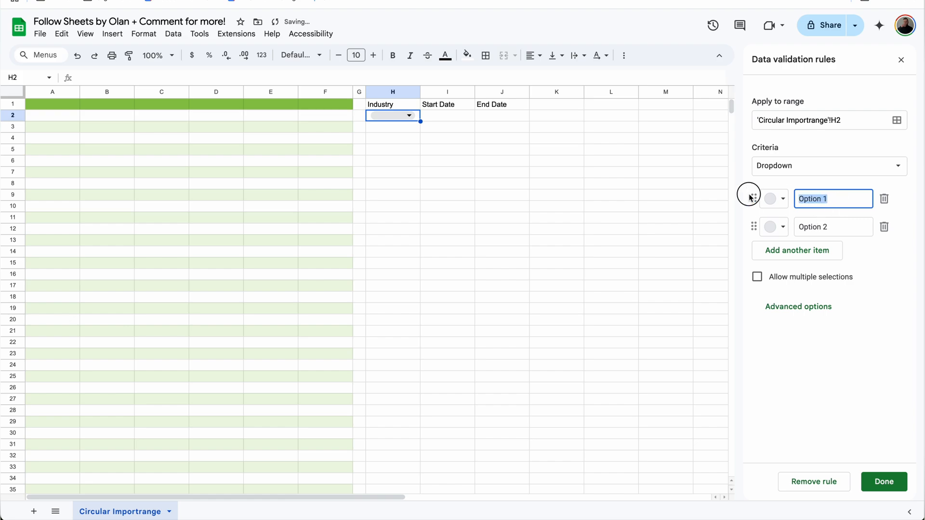
pyautogui.write('Tech')
pyautogui.press('Return')
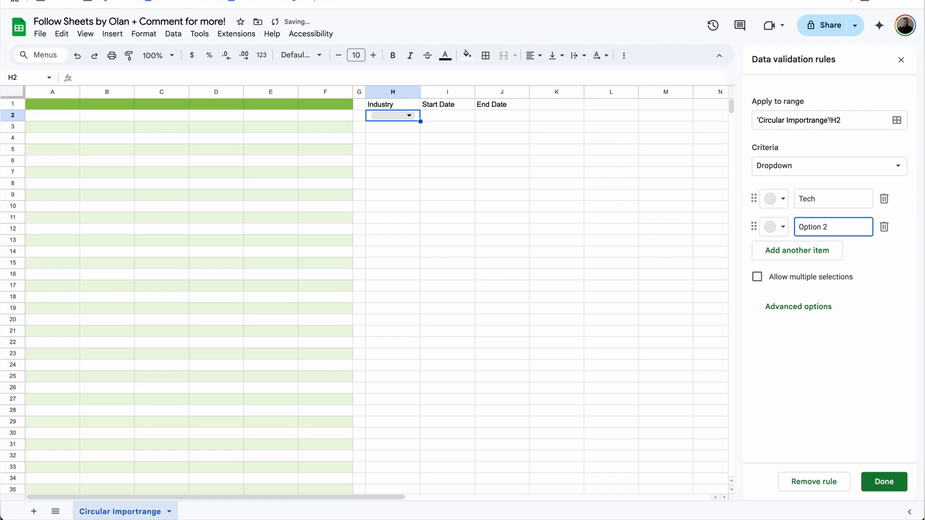
pyautogui.press('BackSpace')
pyautogui.write('Fashion')
pyautogui.press('Return')
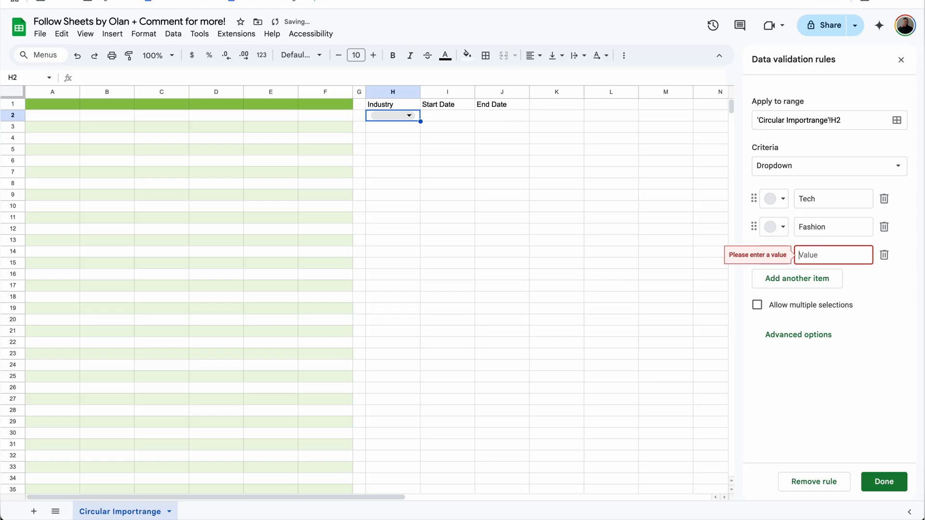
# Add Home, Software and F&B to the H2 dropdown options, save the rule and check the dropdown list.
pyautogui.write('Home')
pyautogui.press('Return')
pyautogui.write('Sof')
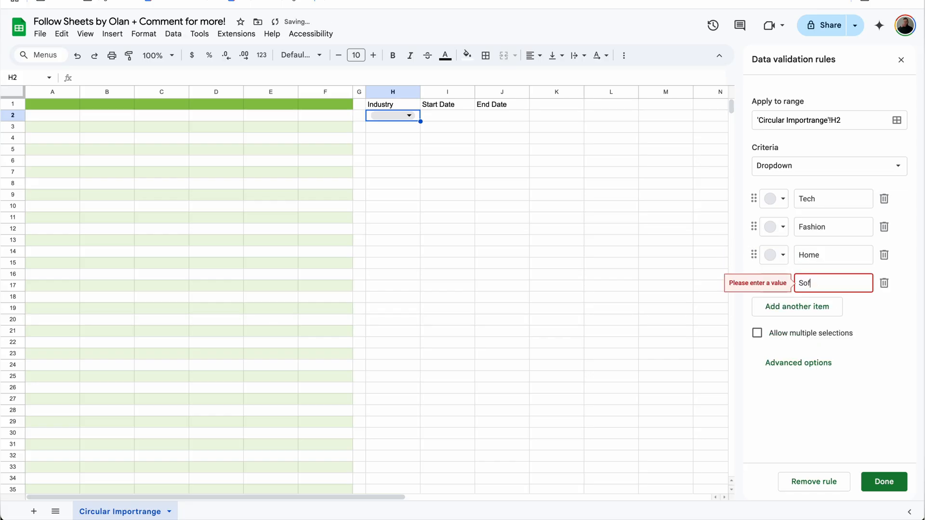
pyautogui.write('tware')
pyautogui.press('Return')
pyautogui.write('F')
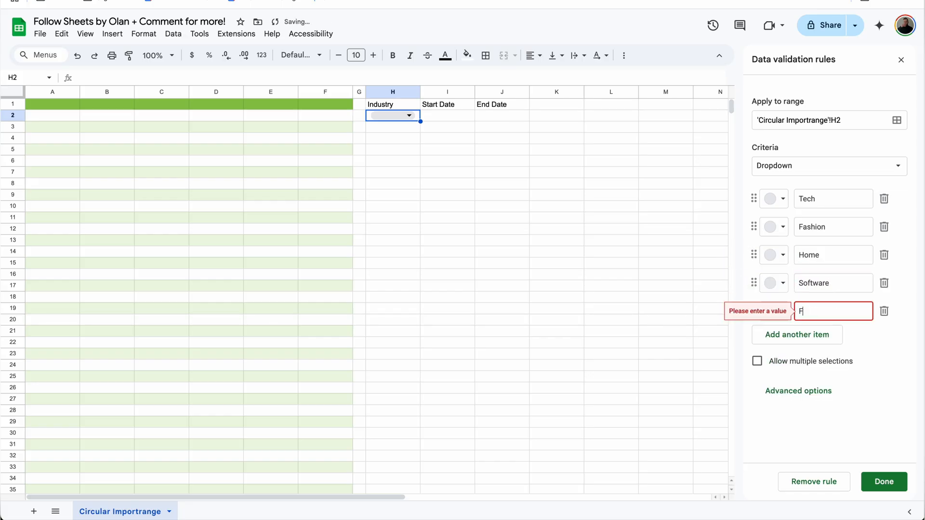
pyautogui.write('&B')
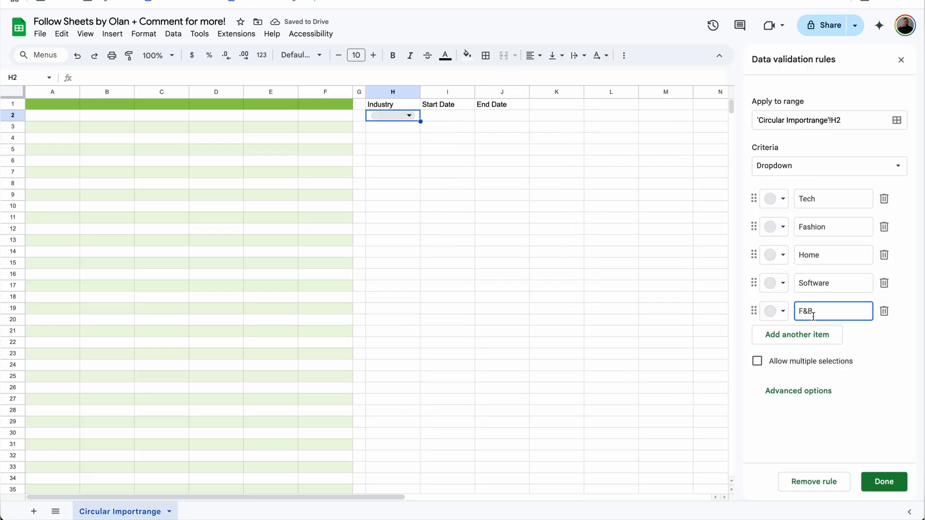
pyautogui.click(884, 482)
pyautogui.click(409, 116)
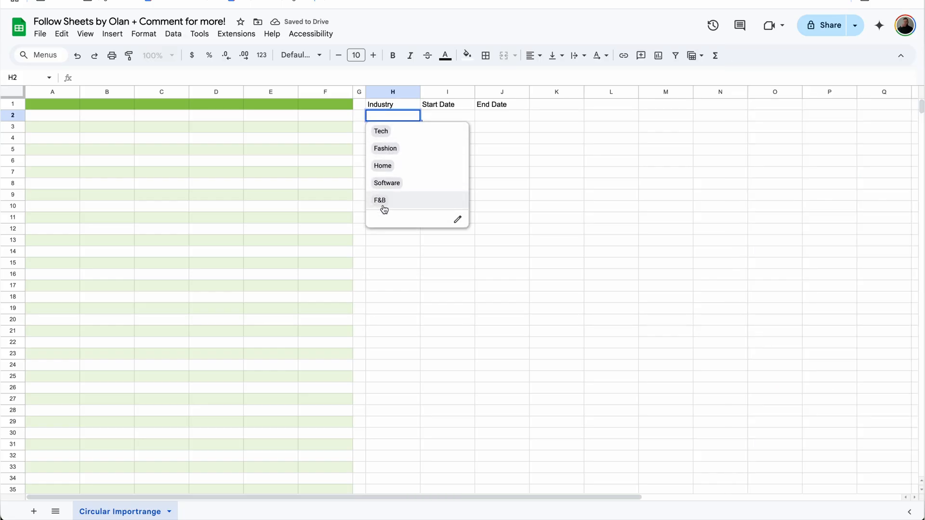
# Add a data validation rule to I2:J2 that requires a valid date and rejects invalid input.
pyautogui.click(448, 118)
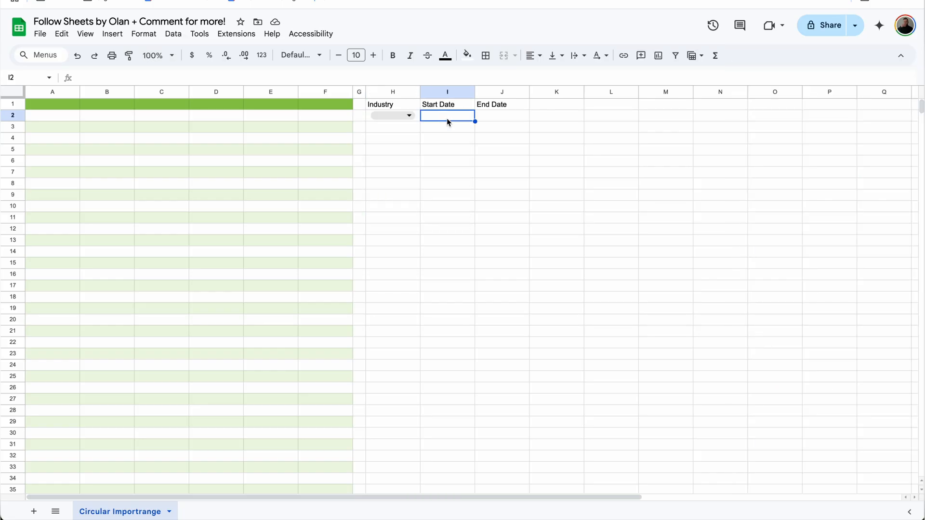
pyautogui.moveTo(447, 122); pyautogui.dragTo(499, 120)
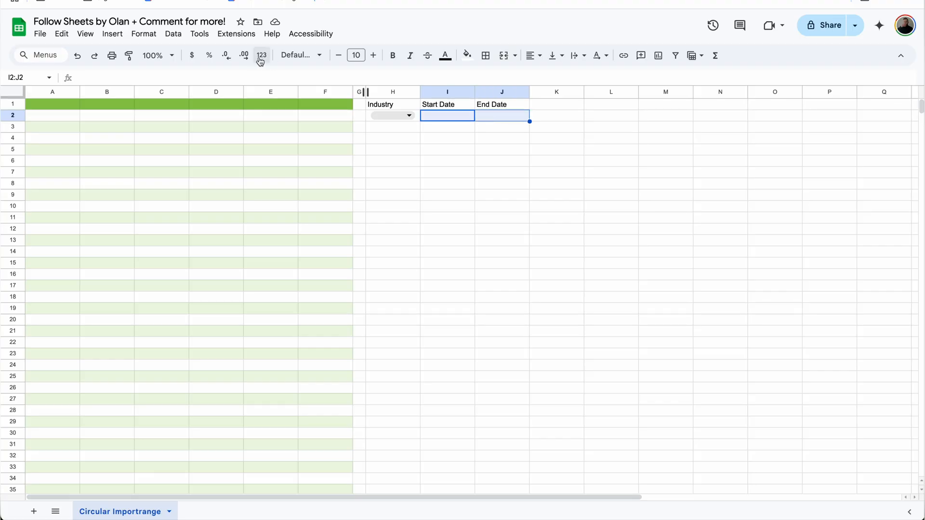
pyautogui.click(174, 34)
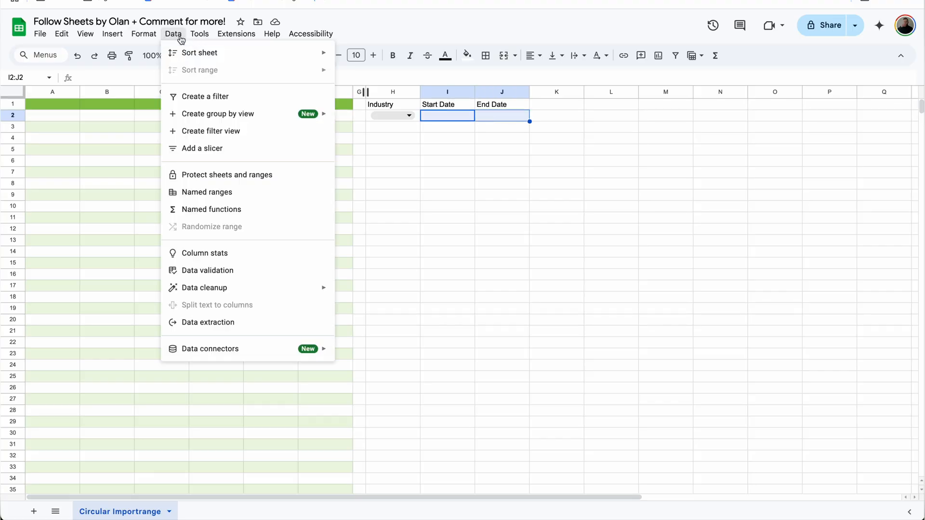
pyautogui.click(236, 268)
pyautogui.click(871, 140)
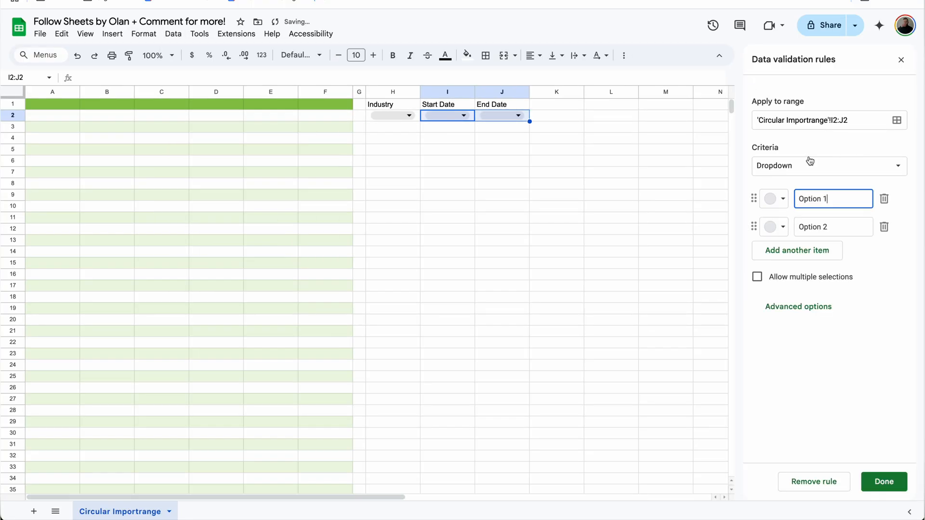
pyautogui.click(814, 168)
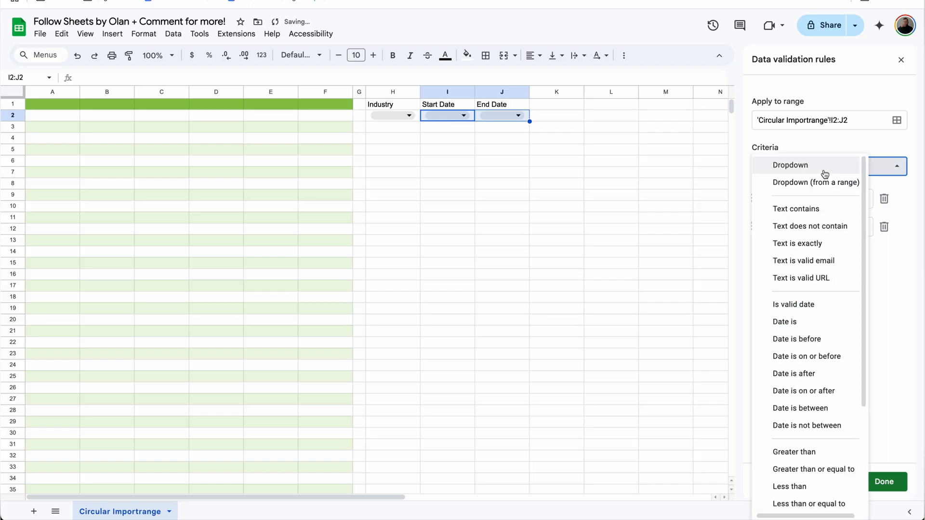
pyautogui.click(817, 311)
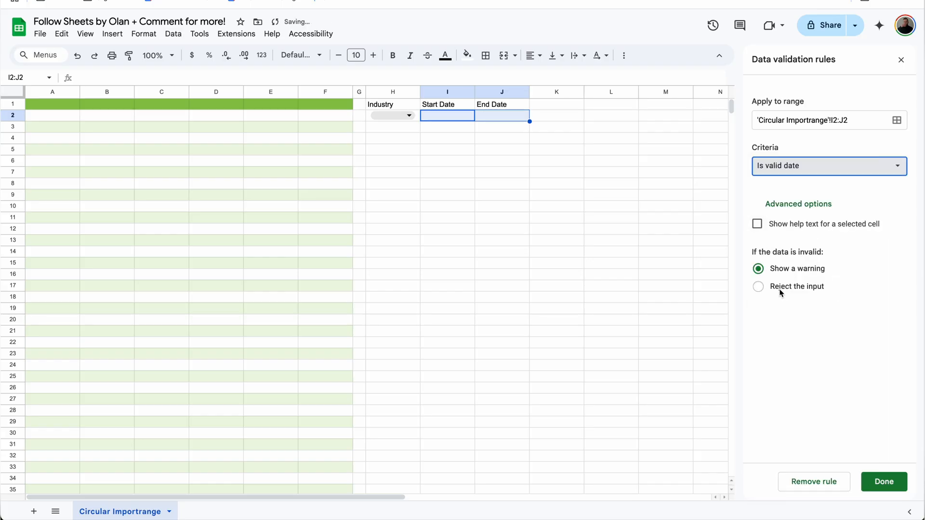
pyautogui.click(783, 288)
pyautogui.click(885, 482)
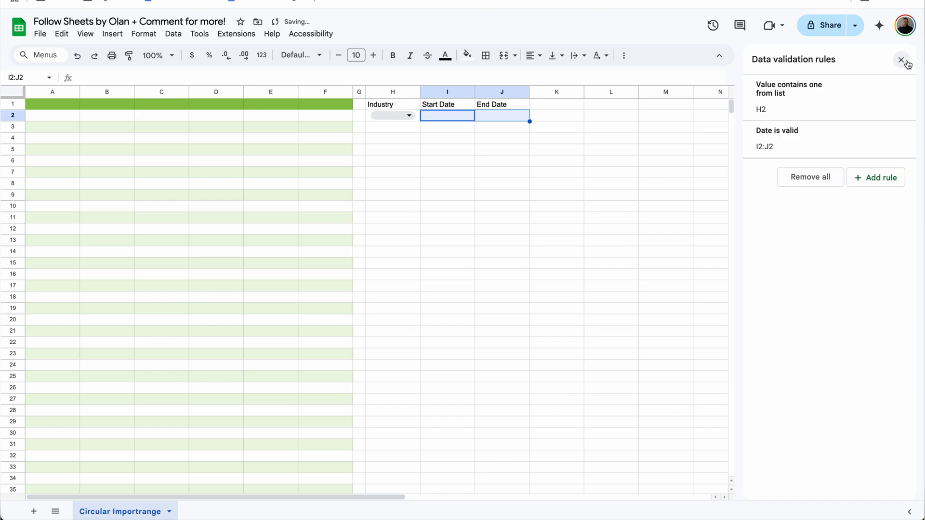
pyautogui.click(901, 59)
# Set the Start Date in I2 to 1/1/2025 and the End Date in J2 to 1/31/2025.
pyautogui.click(505, 115)
pyautogui.doubleClick(460, 118)
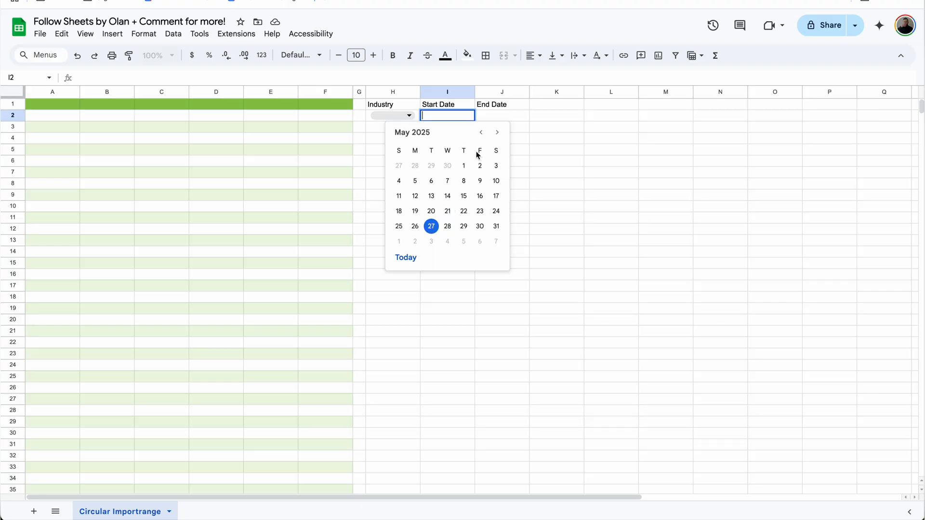
pyautogui.click(483, 133)
pyautogui.click(483, 133)
pyautogui.click(484, 133)
pyautogui.click(483, 133)
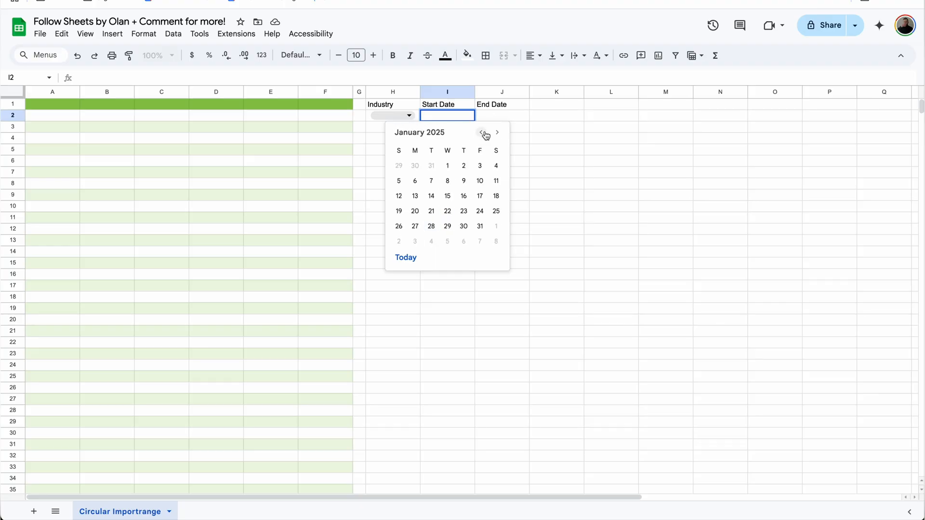
pyautogui.click(448, 166)
pyautogui.doubleClick(494, 115)
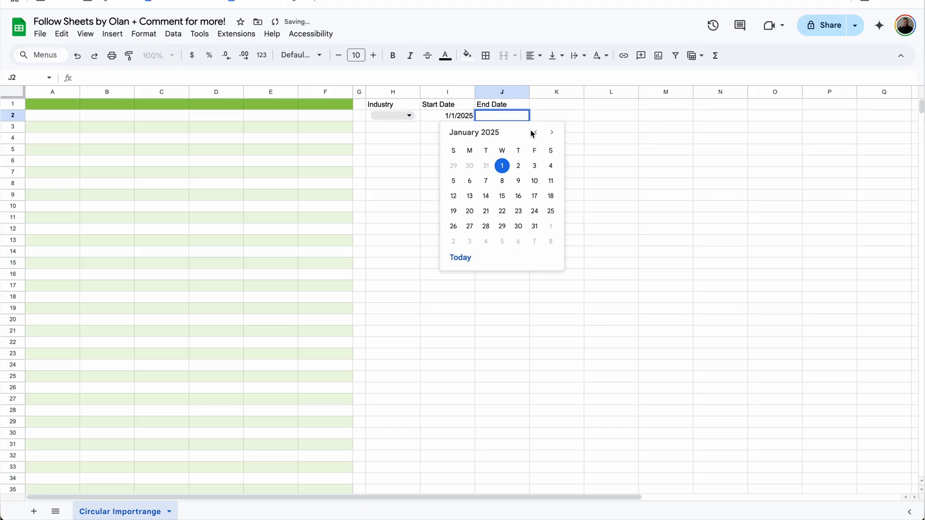
pyautogui.click(534, 226)
pyautogui.click(435, 141)
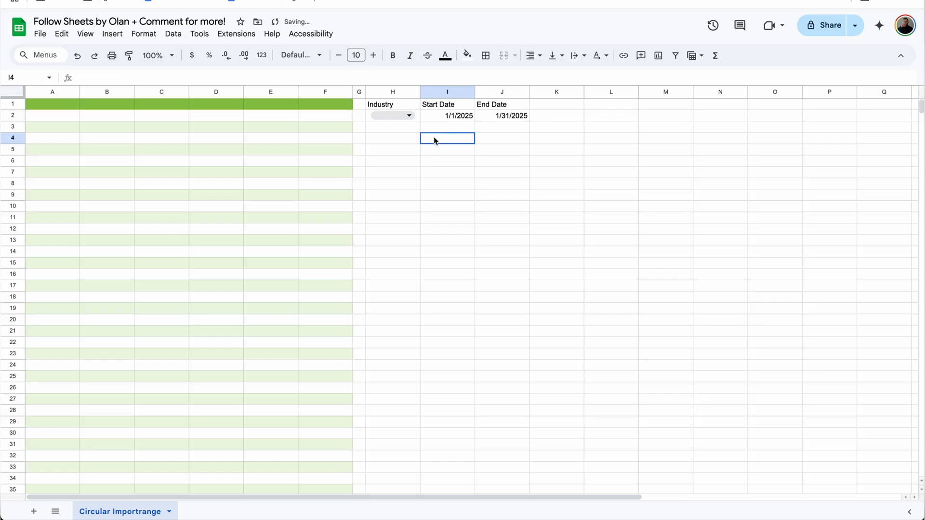
# Choose Tech as the Industry in the H2 dropdown.
pyautogui.click(406, 113)
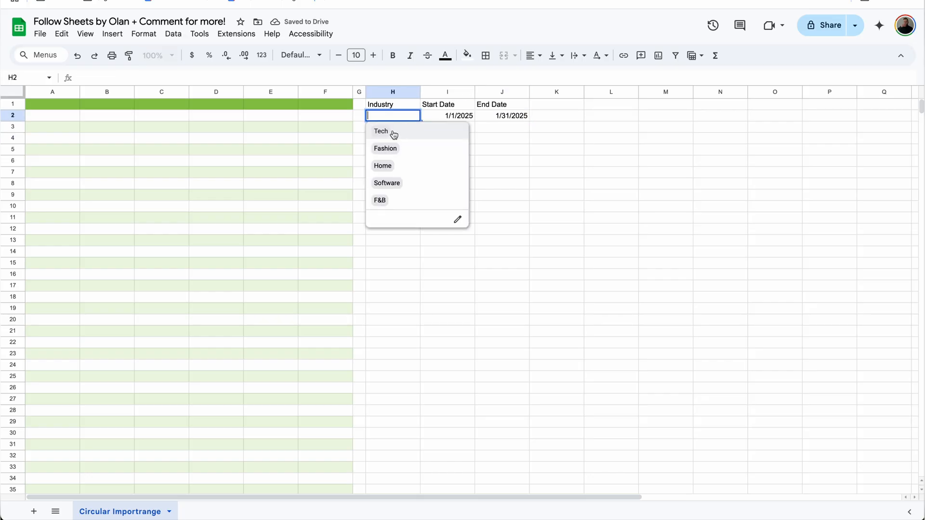
pyautogui.click(393, 134)
pyautogui.click(449, 115)
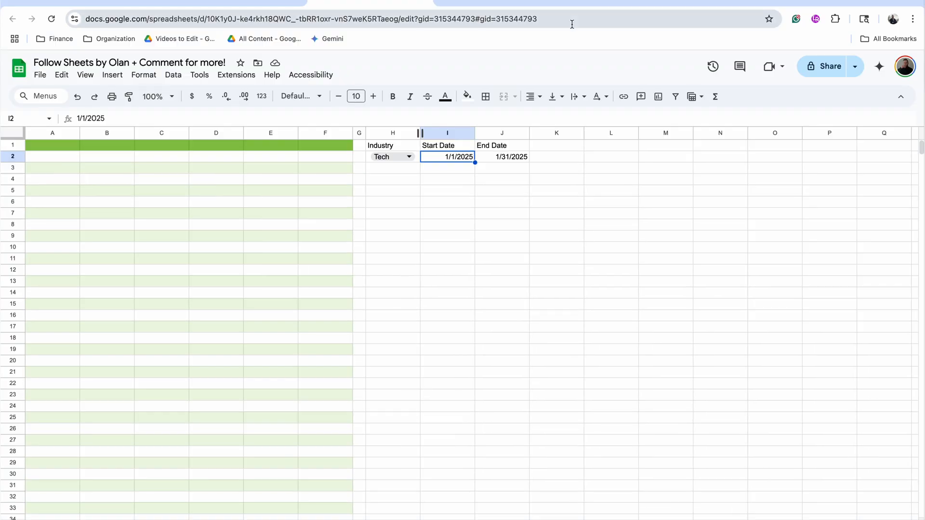
# In H2 of Filtered List, enter an IMPORTRANGE formula using the criteria spreadsheet's copied URL and the range "Circular Importrange!H2".
pyautogui.click(571, 24)
pyautogui.press('super+c')
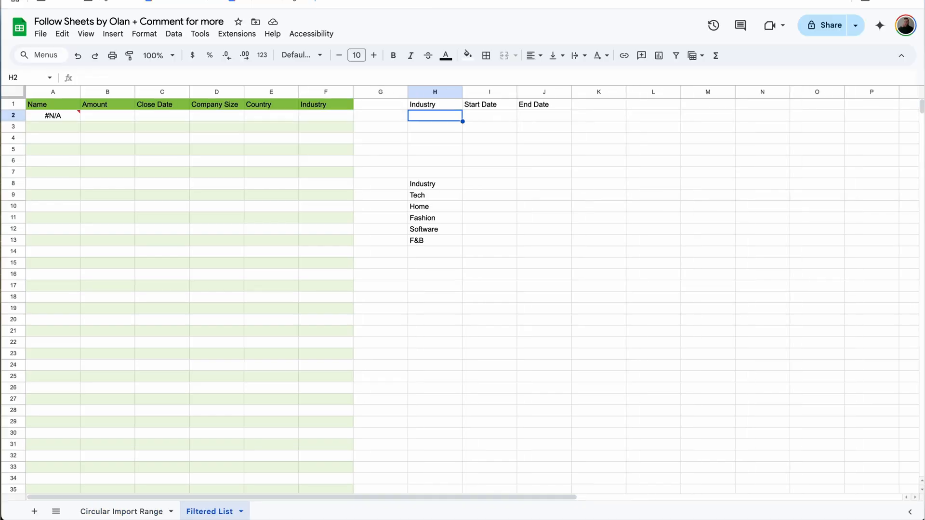
pyautogui.write('=IM')
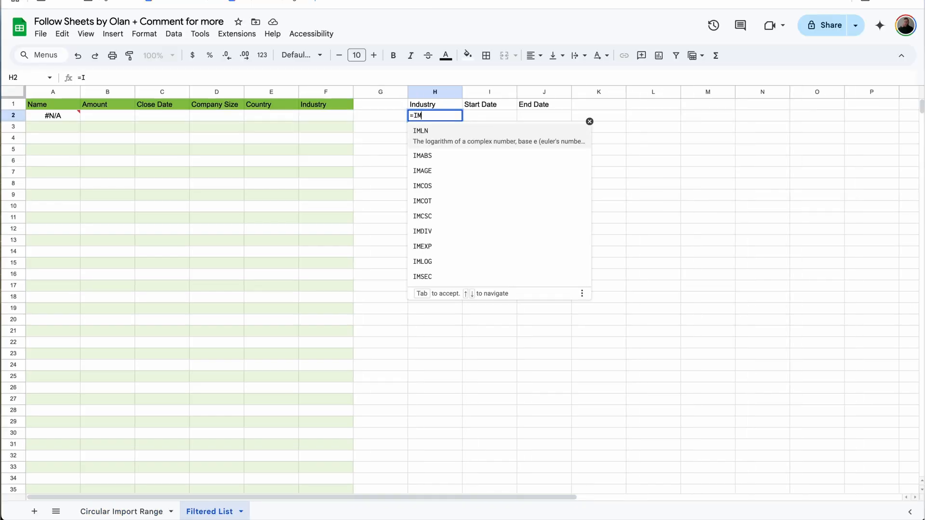
pyautogui.write('PORTRANGE(')
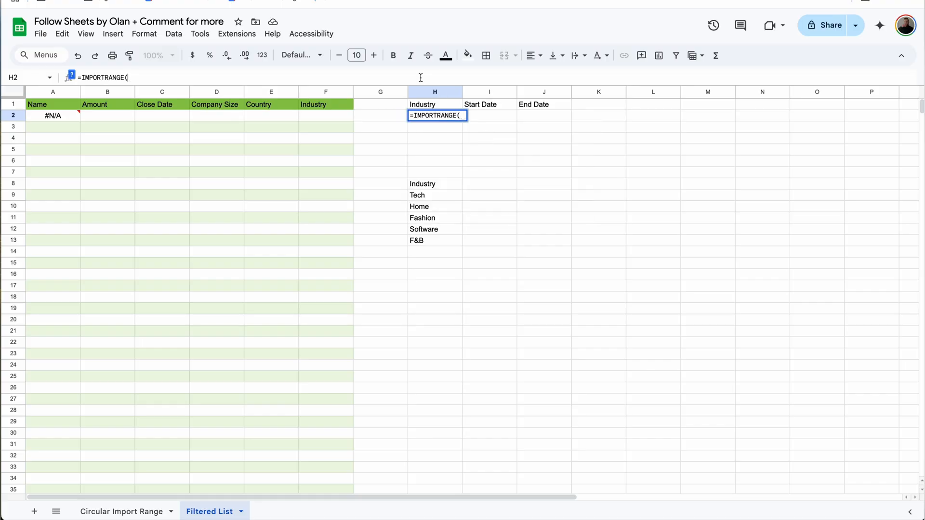
pyautogui.write('"')
pyautogui.press('super+v')
pyautogui.write('"')
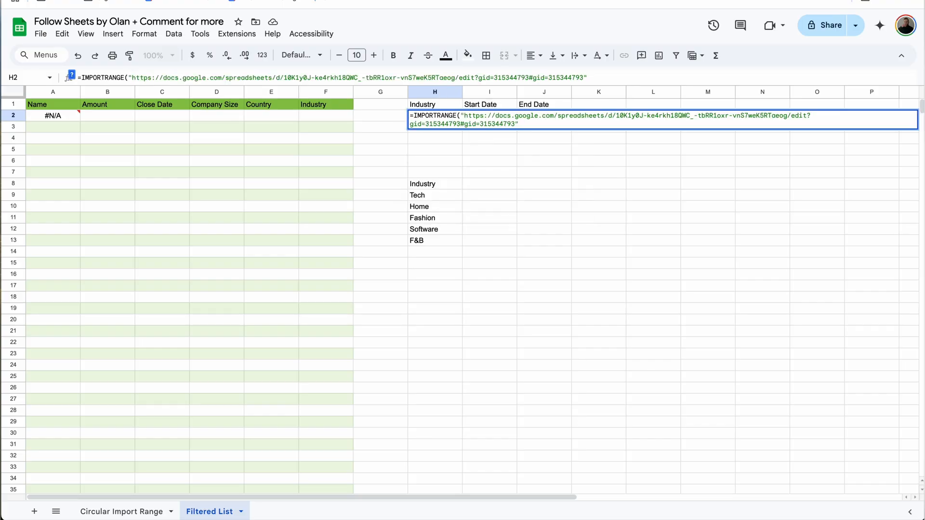
pyautogui.write(',"')
pyautogui.write('Circular Importr')
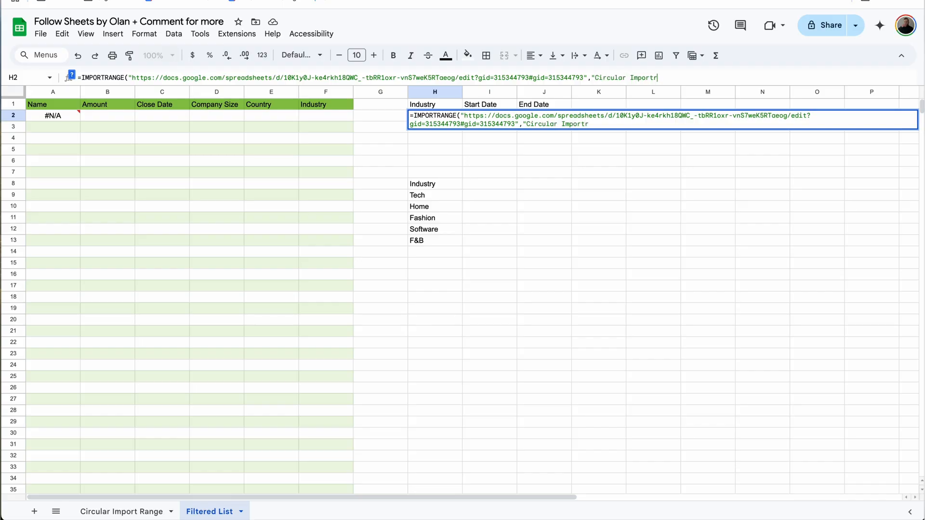
pyautogui.write('ange!H2"')
pyautogui.press('Return')
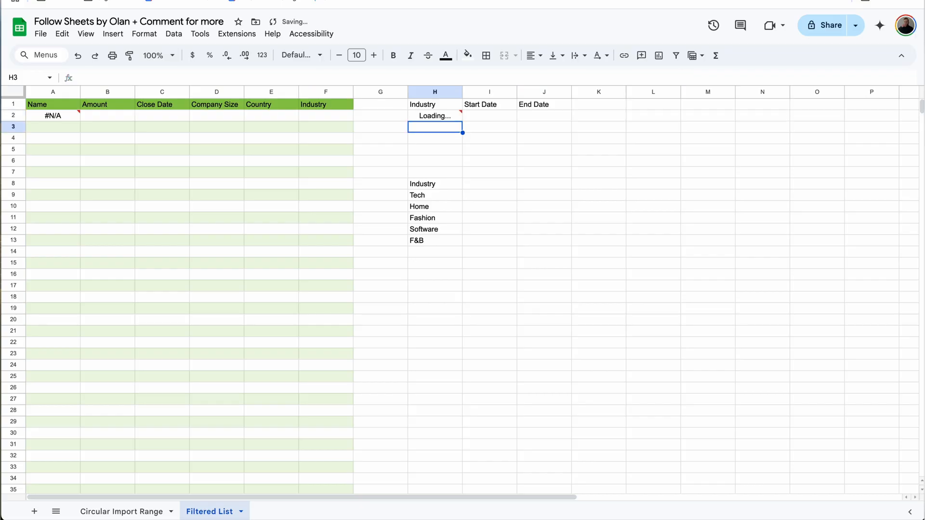
pyautogui.moveTo(462, 119)
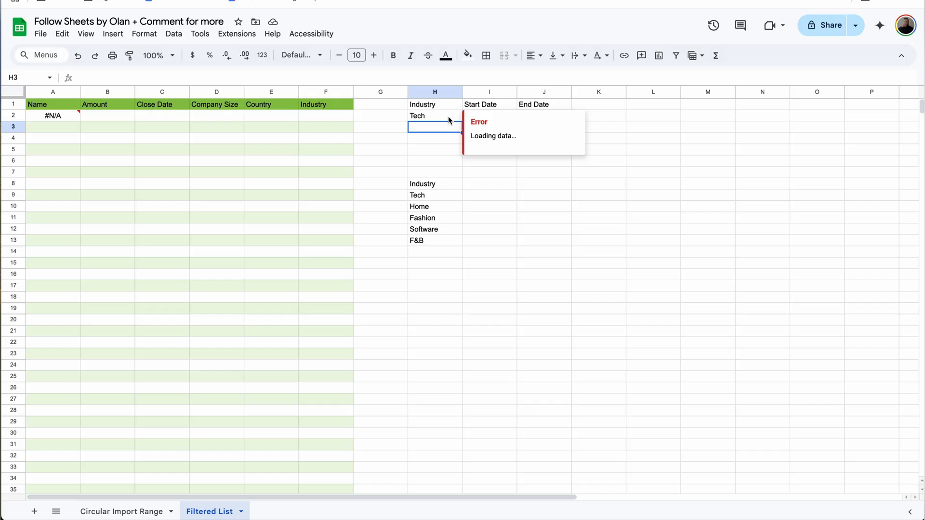
pyautogui.click(448, 117)
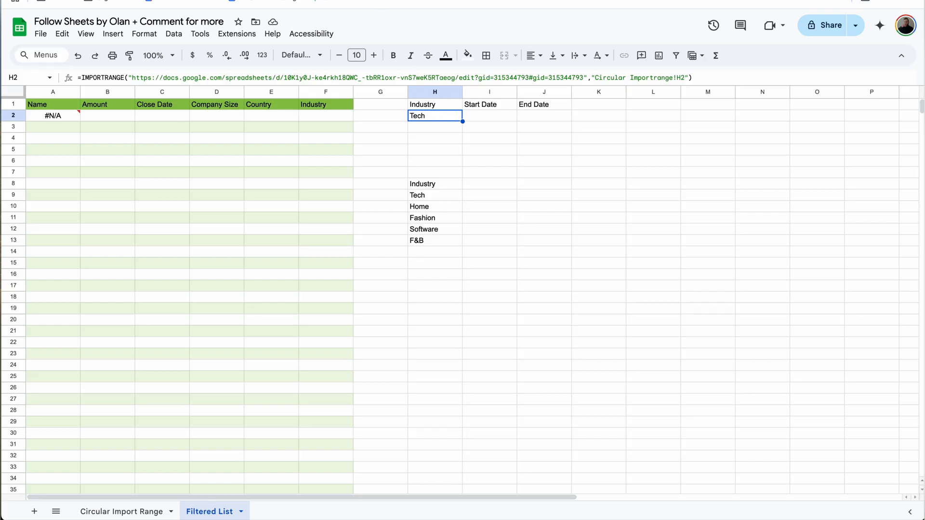
# Change the Industry dropdown in the Circular Importrange sheet to Home and return to Filtered List.
pyautogui.click(376, 0)
pyautogui.click(397, 116)
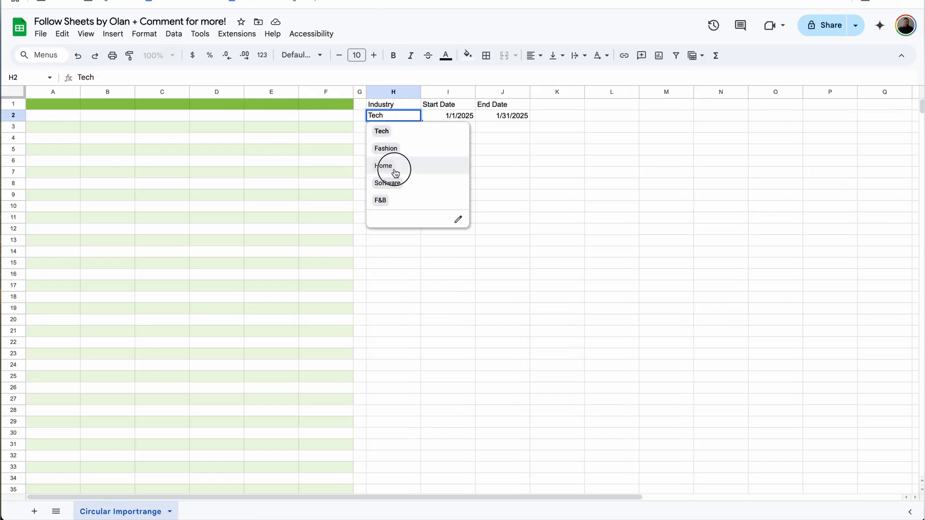
pyautogui.click(394, 167)
pyautogui.click(309, 0)
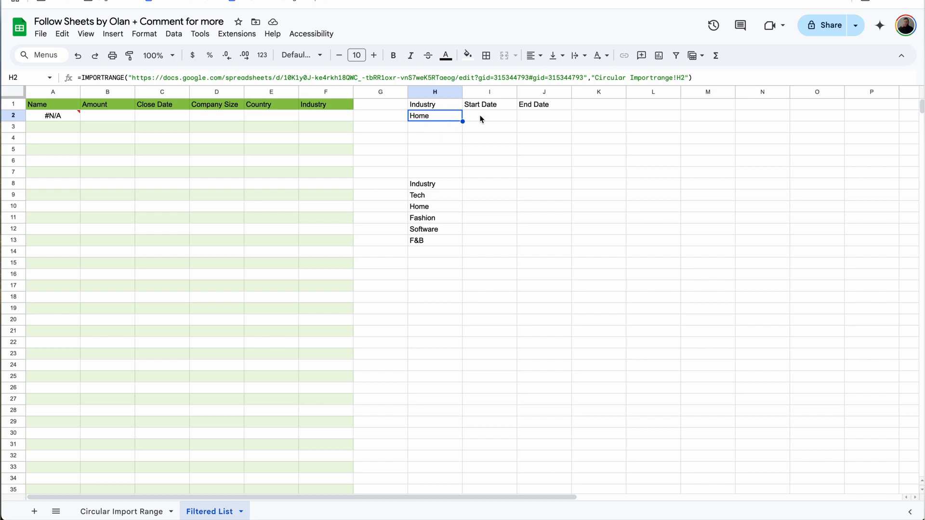
# Fill the IMPORTRANGE formula from H2 across to I2:J2, under Start Date and End Date.
pyautogui.click(496, 119)
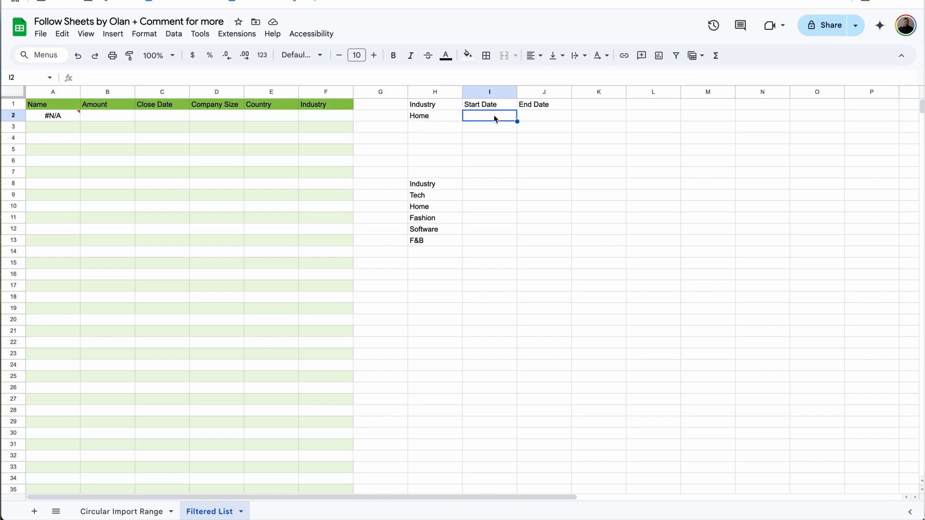
pyautogui.click(459, 119)
pyautogui.moveTo(463, 121); pyautogui.dragTo(541, 116)
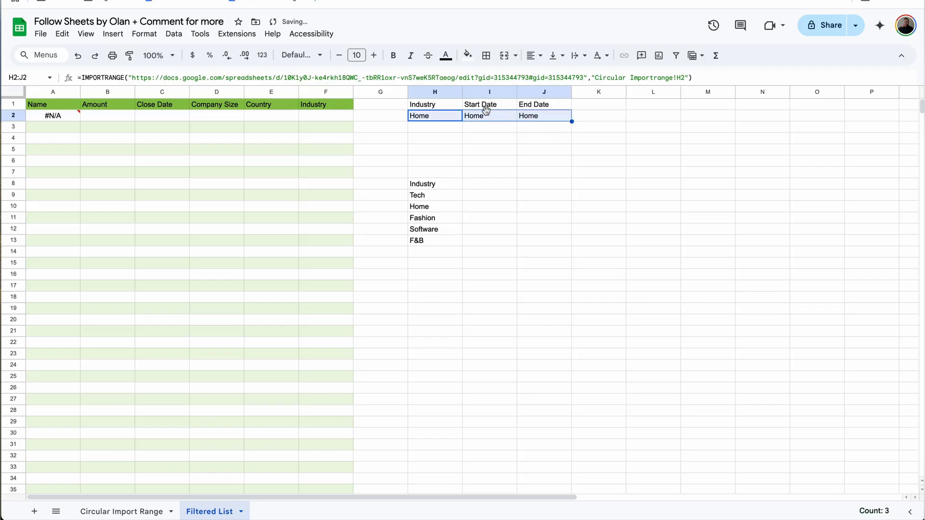
# Change the imported range to Circular Importrange!I2 in the Start Date formula and Circular Importrange!J2 in the End Date formula.
pyautogui.click(485, 115)
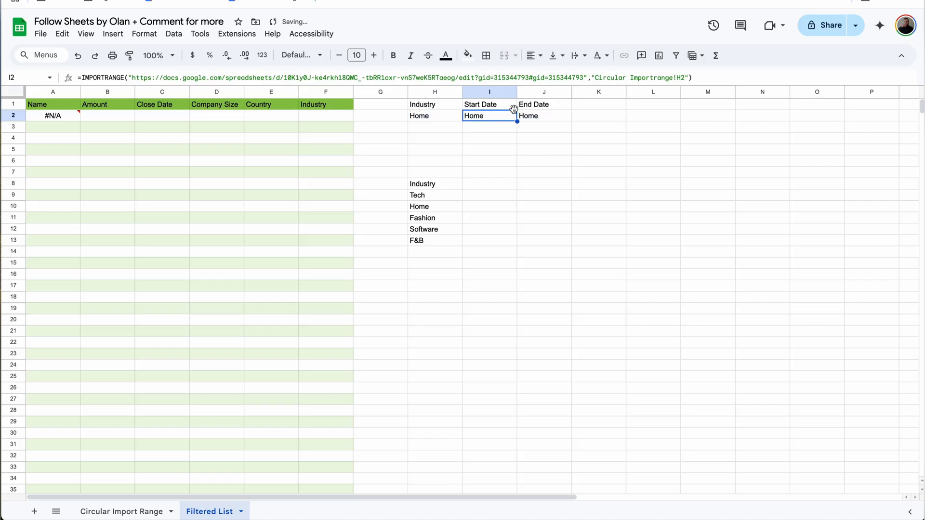
pyautogui.click(676, 77)
pyautogui.press('Delete')
pyautogui.write('I')
pyautogui.press('Return')
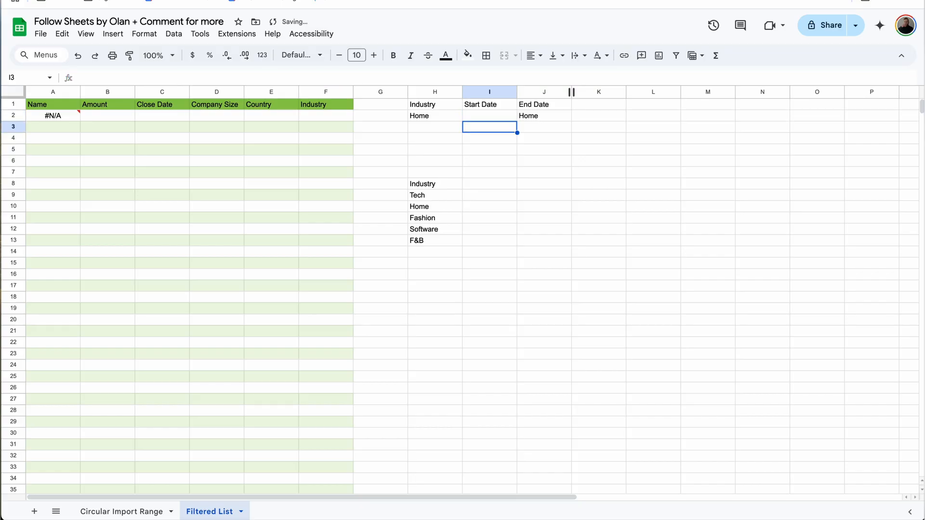
pyautogui.click(540, 117)
pyautogui.click(678, 78)
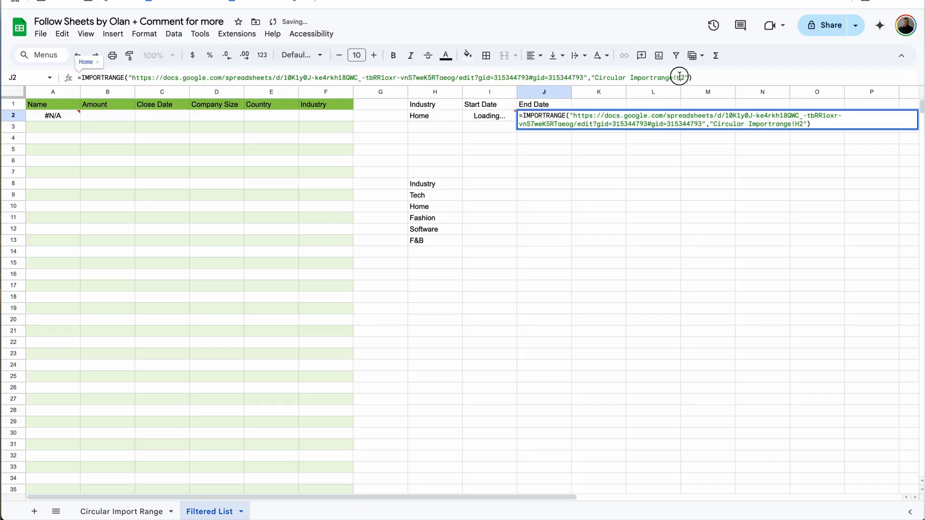
pyautogui.press('Delete')
pyautogui.write('J')
pyautogui.press('Return')
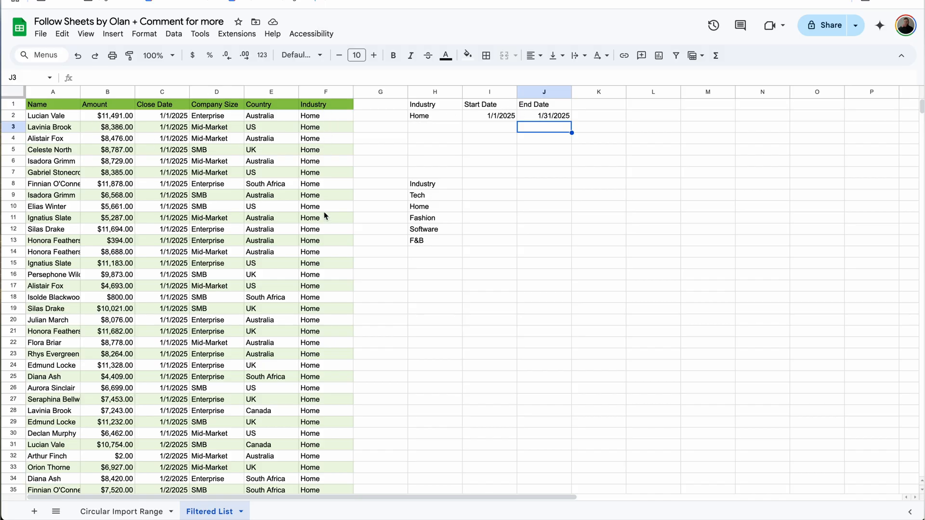
# Check the close dates and industries of the filtered rows from the first row to the last.
pyautogui.click(172, 119)
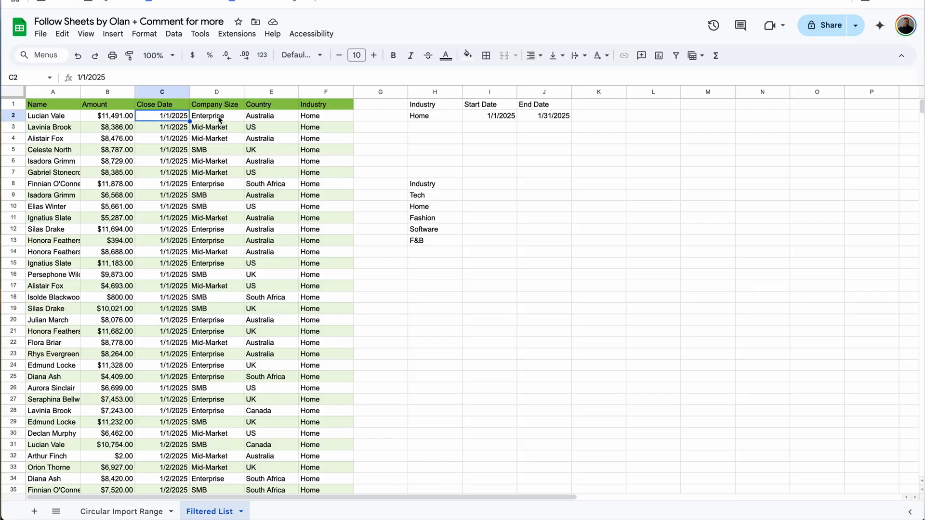
pyautogui.scroll(-20, 220, 120)
pyautogui.click(163, 150)
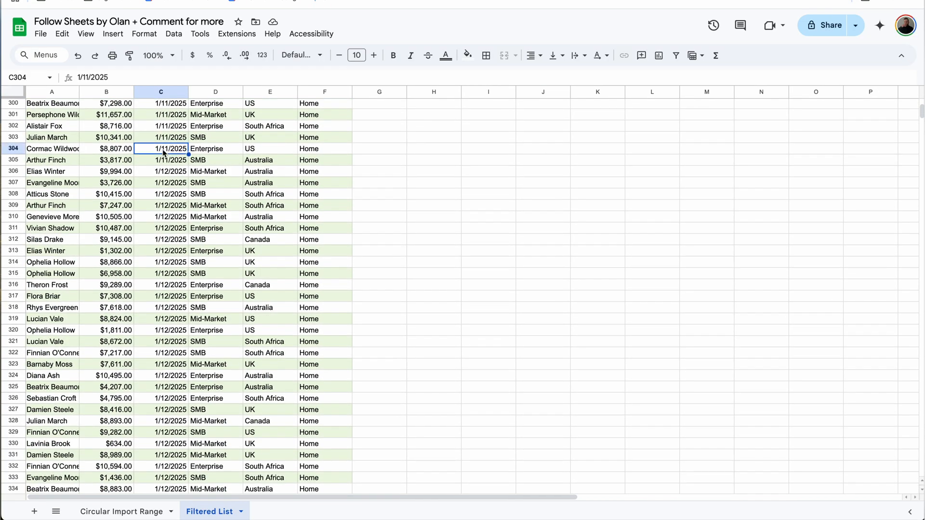
pyautogui.hotkey('ctrl', 'Down')
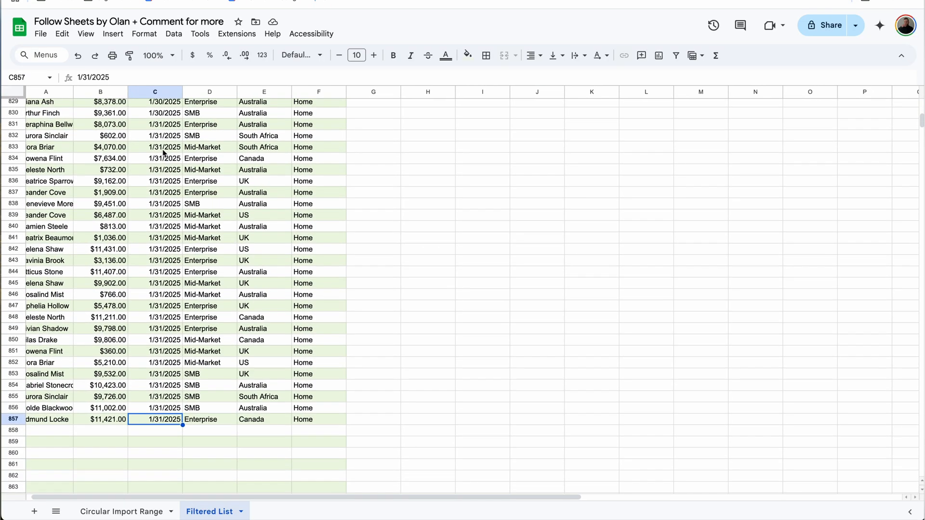
pyautogui.scroll(20, 280, 303)
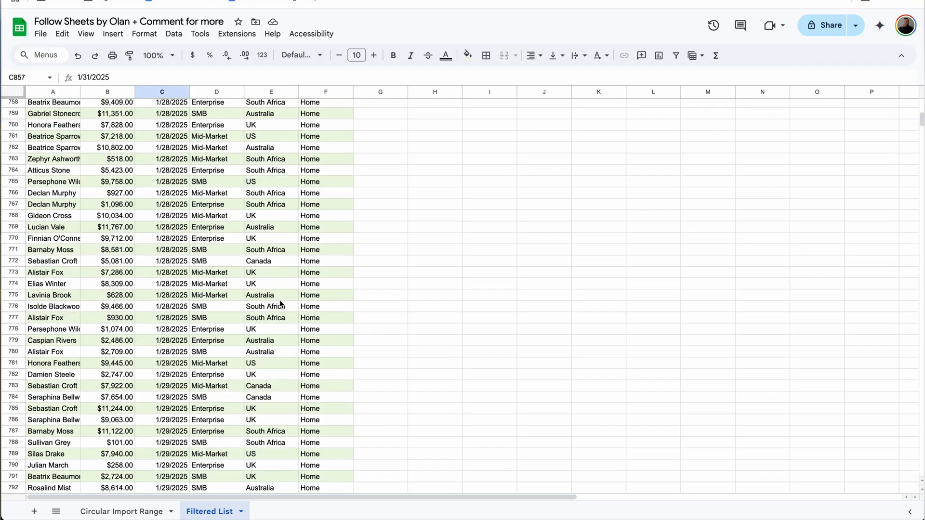
pyautogui.scroll(20, 298, 240)
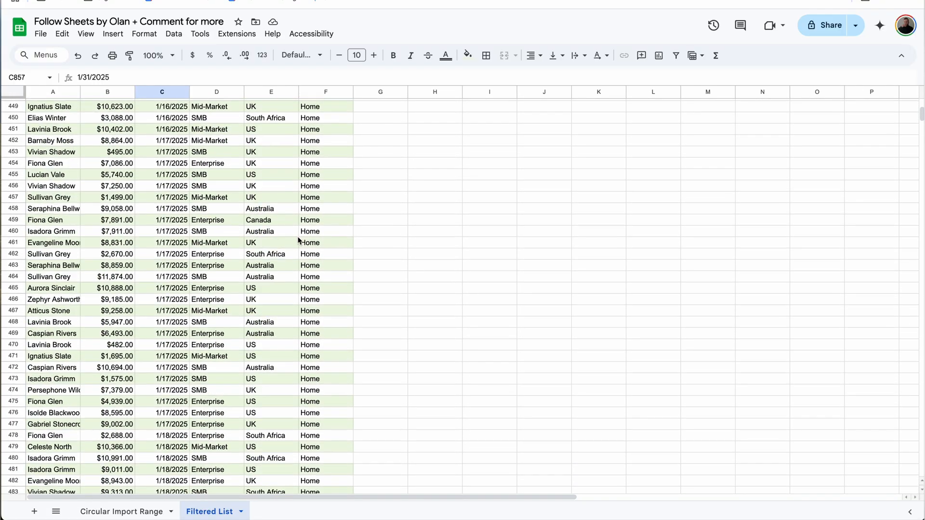
pyautogui.hotkey('ctrl', 'Up')
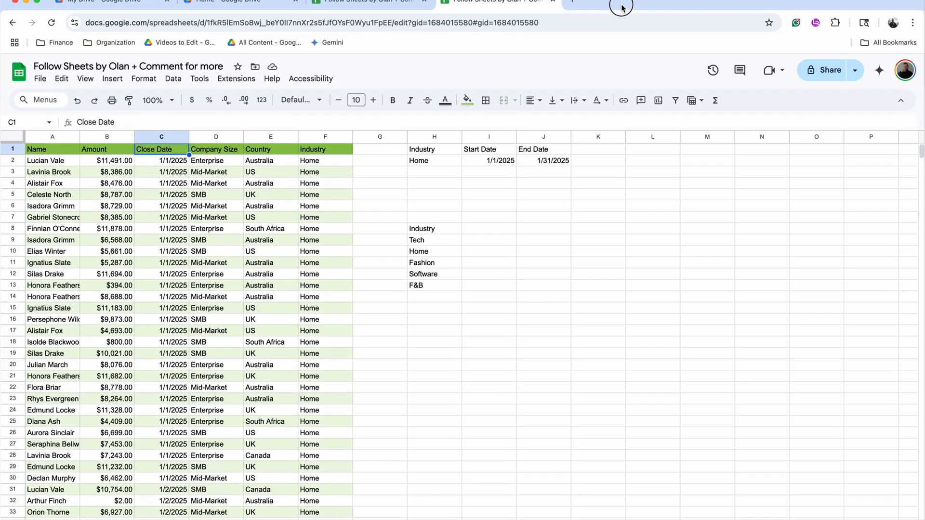
# In A1 of the Circular Importrange sheet, enter an IMPORTRANGE formula with the source spreadsheet's URL and the range "Filtered List!A:F".
pyautogui.click(584, 25)
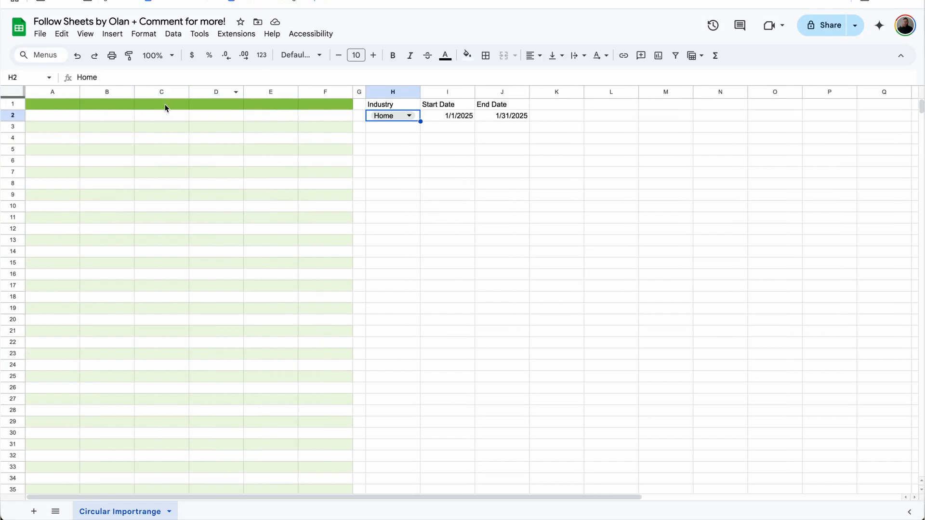
pyautogui.click(38, 105)
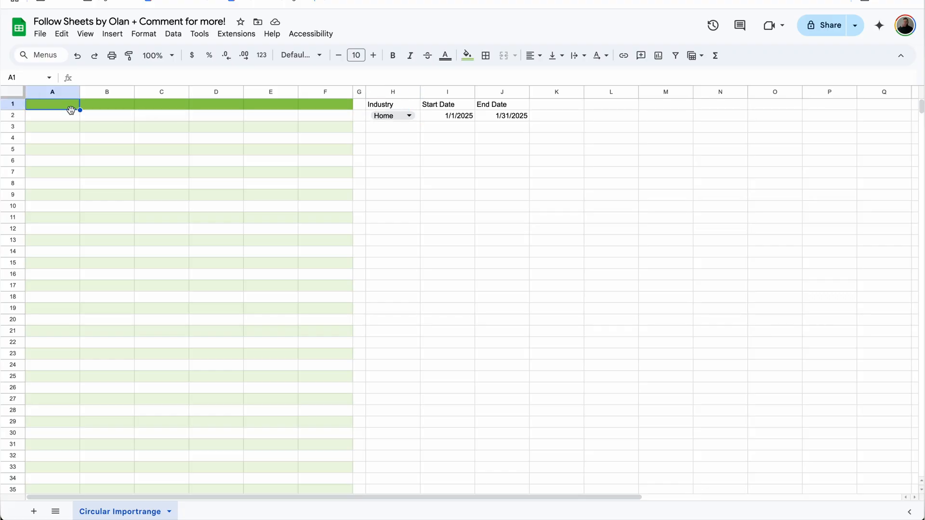
pyautogui.write('=IMPOR')
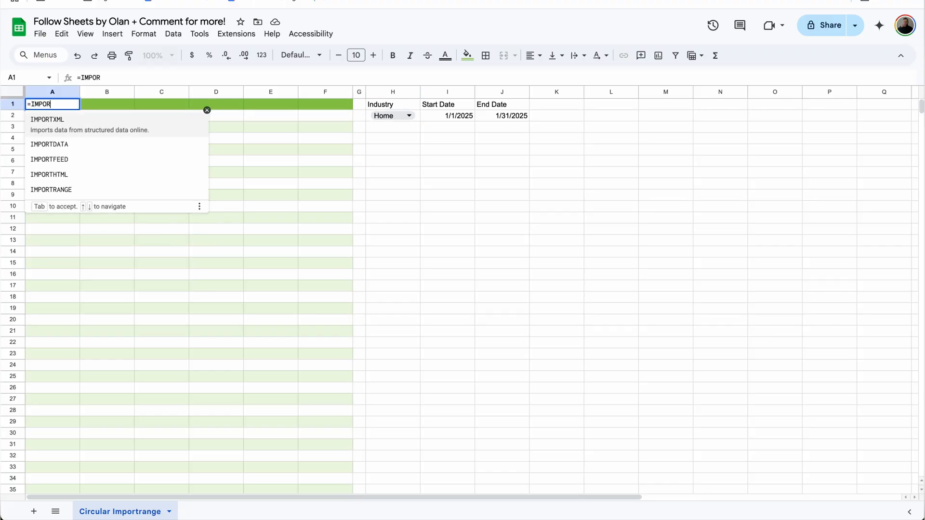
pyautogui.write('TRANGE')
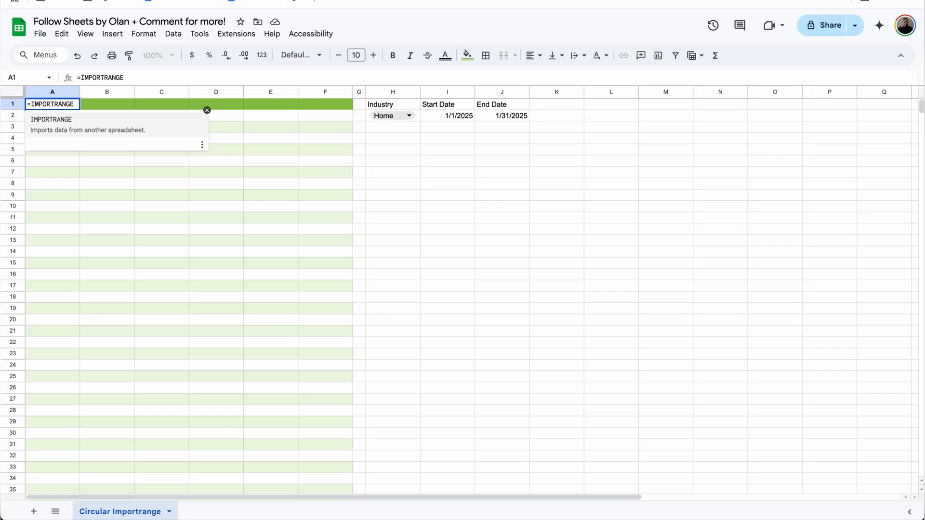
pyautogui.write('("')
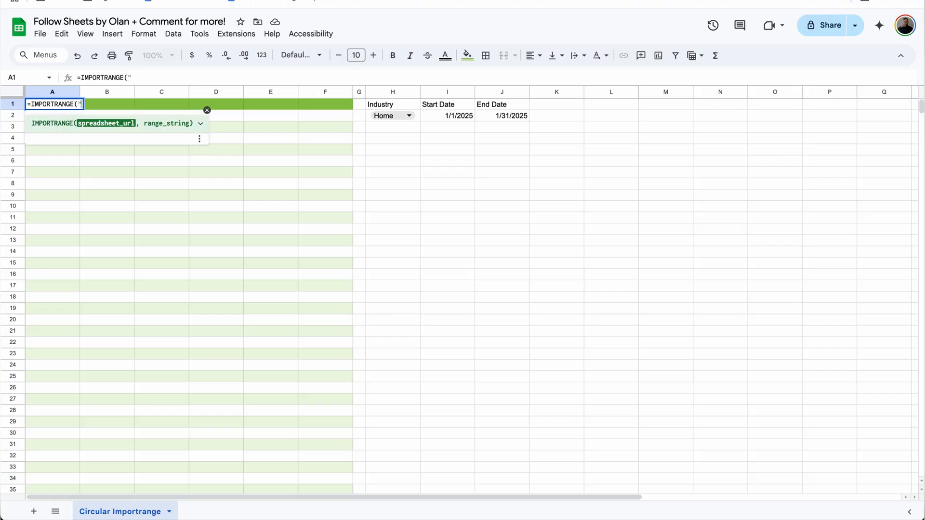
pyautogui.hotkey('ctrl', 'v')
pyautogui.write('",')
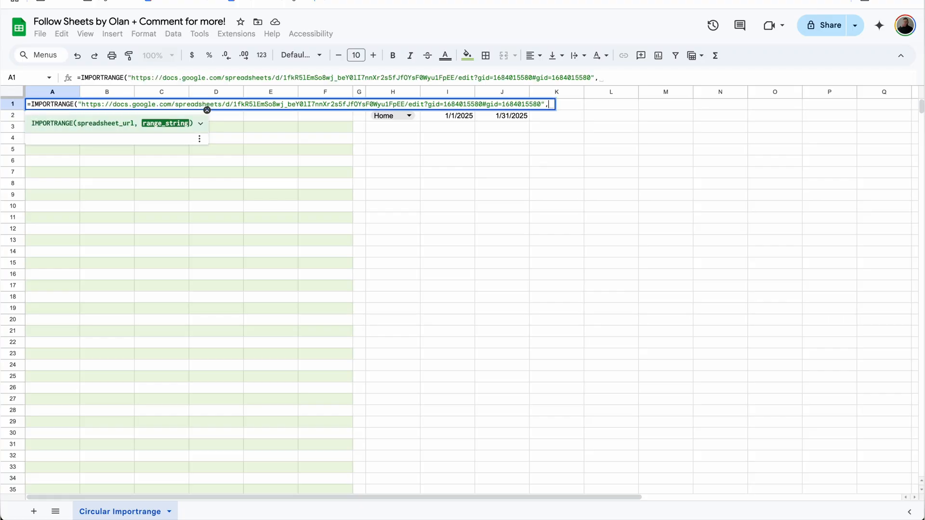
pyautogui.write('"')
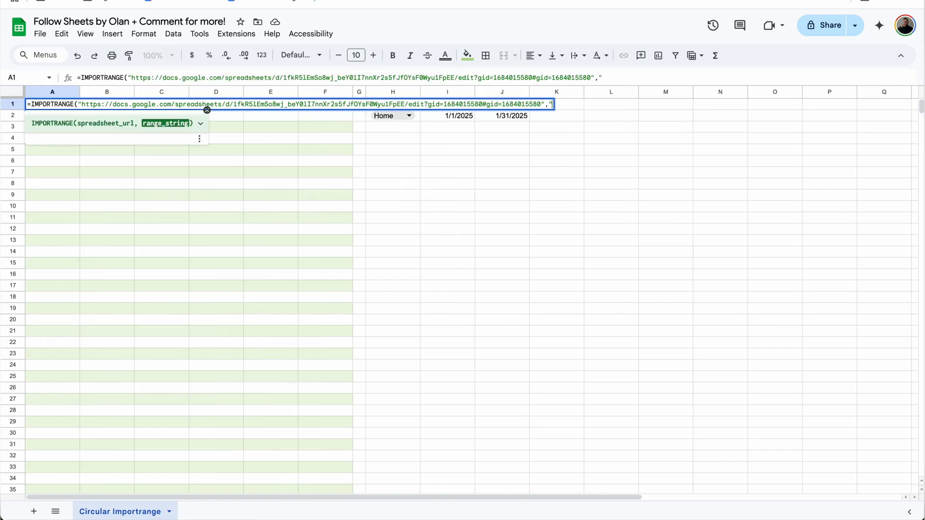
pyautogui.write('Filtered List')
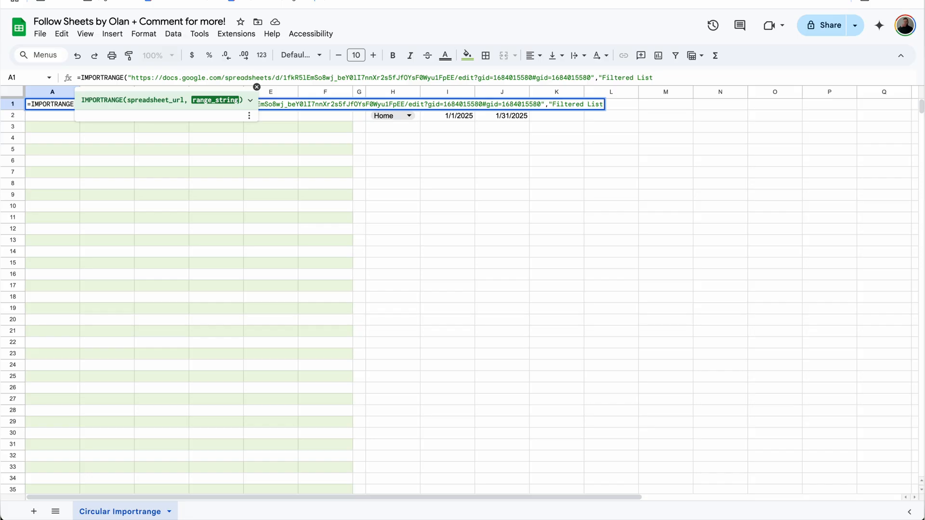
pyautogui.write('!A:F"')
pyautogui.press('Return')
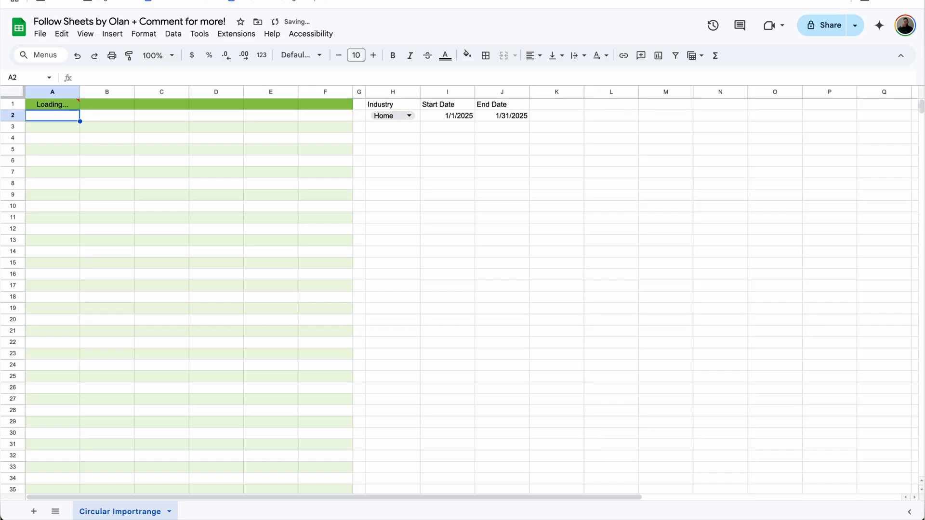
pyautogui.click(61, 107)
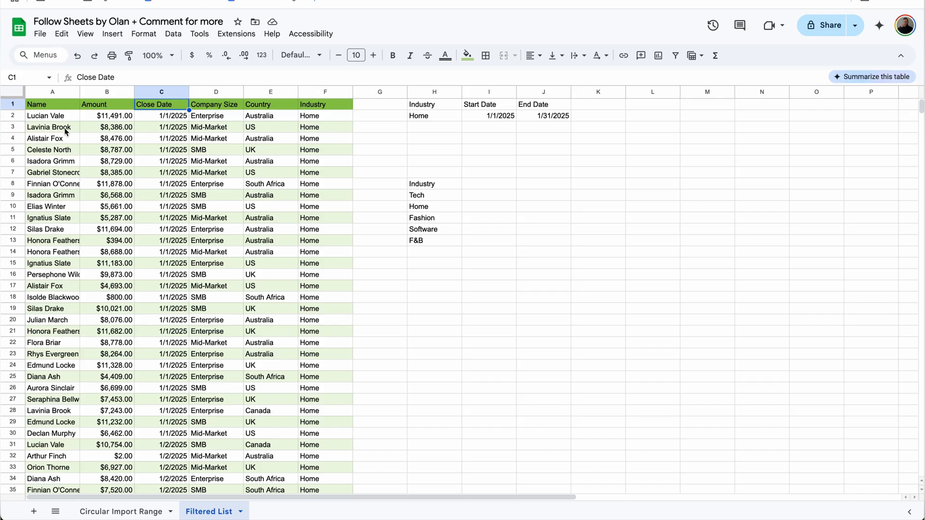
# Look for the sheet's last row and the last populated row in column A of Filtered List.
pyautogui.click(55, 105)
pyautogui.scroll(-10, 56, 110)
pyautogui.scroll(-2, 56, 111)
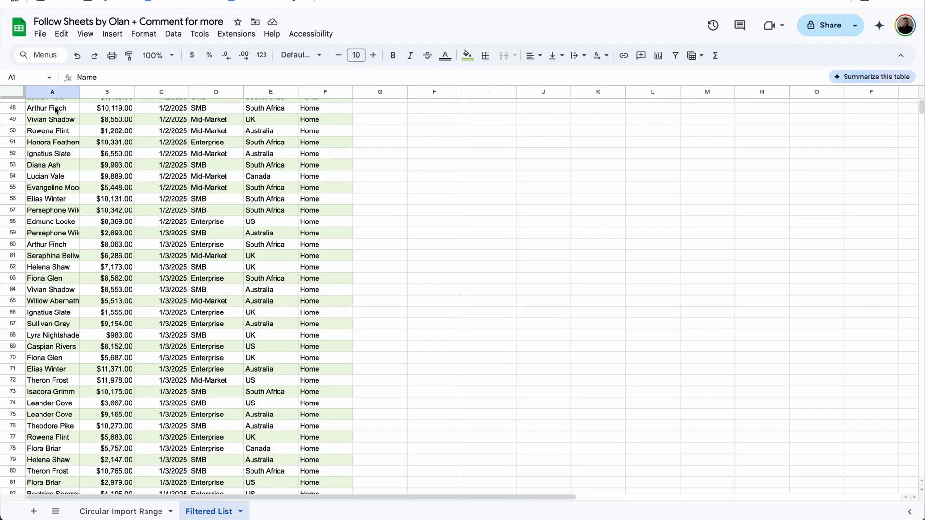
pyautogui.click(55, 110)
pyautogui.hotkey('ctrl', 'Down')
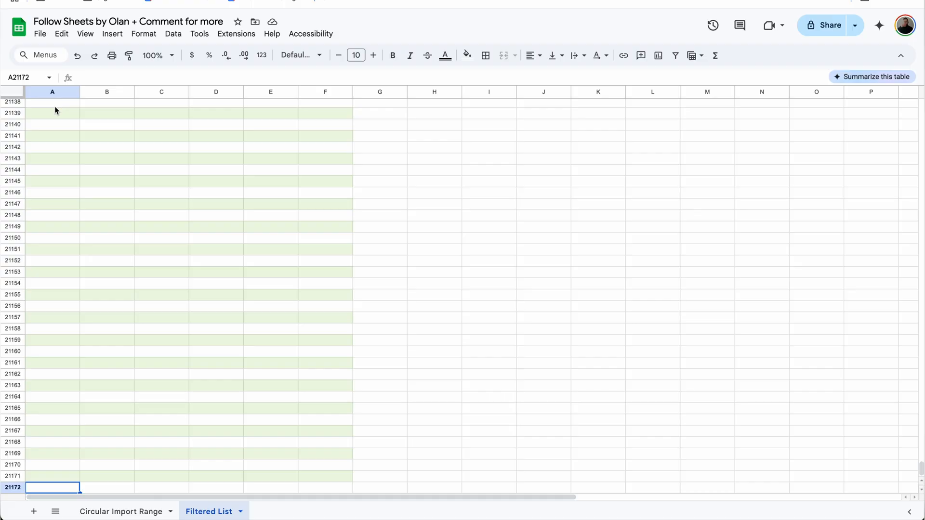
pyautogui.hotkey('ctrl', 'Up')
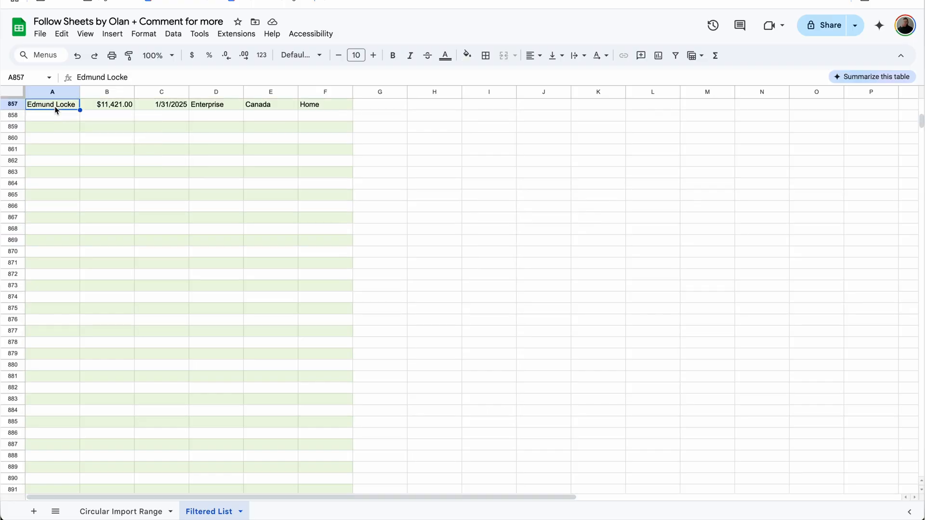
# In A1 of the Circular Importrange sheet, wrap the IMPORTRANGE formula in QUERY with the query "SELECT * WHERE Col1 IS NOT NULL".
pyautogui.hotkey('ctrl', 'Up')
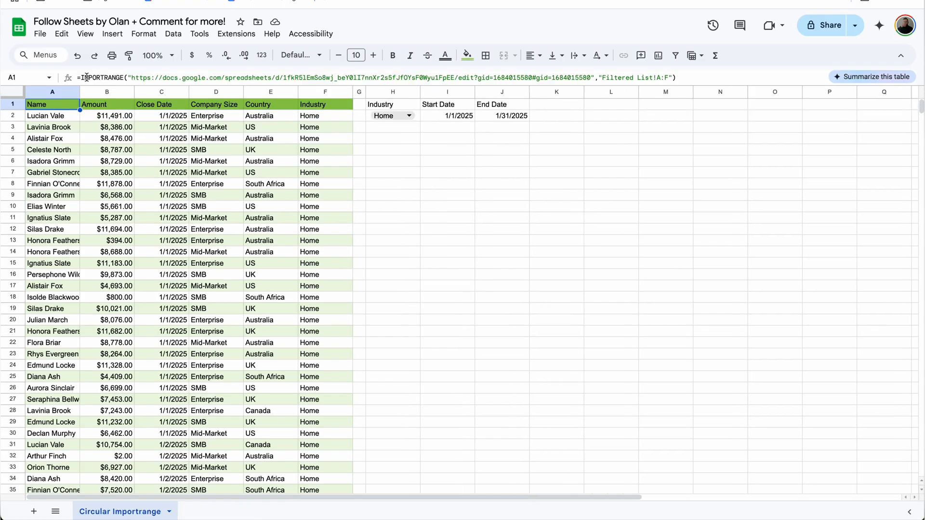
pyautogui.click(81, 77)
pyautogui.write('QUERY')
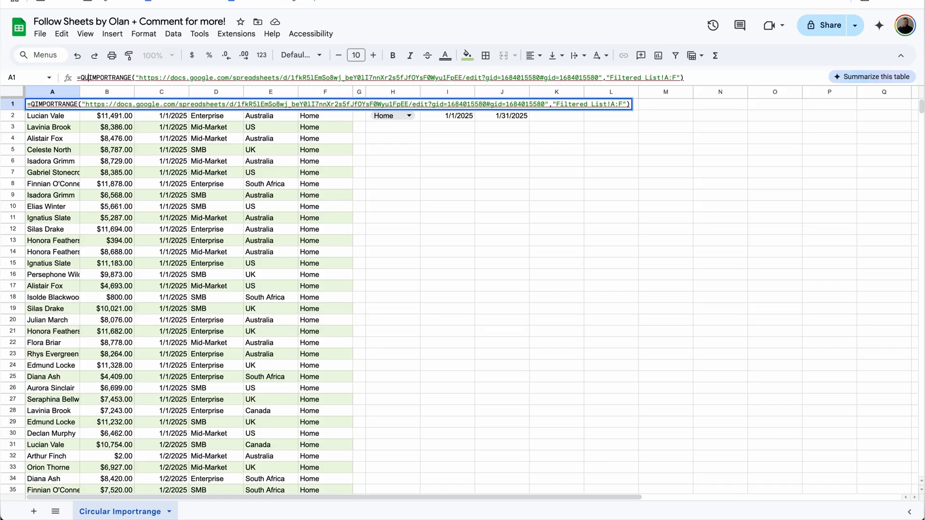
pyautogui.write('(')
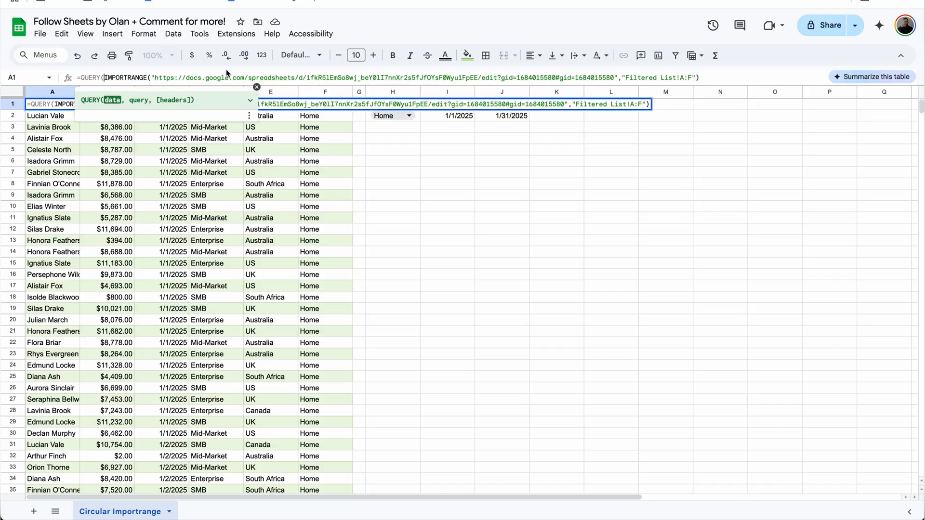
pyautogui.click(714, 77)
pyautogui.write(',"SELECT ')
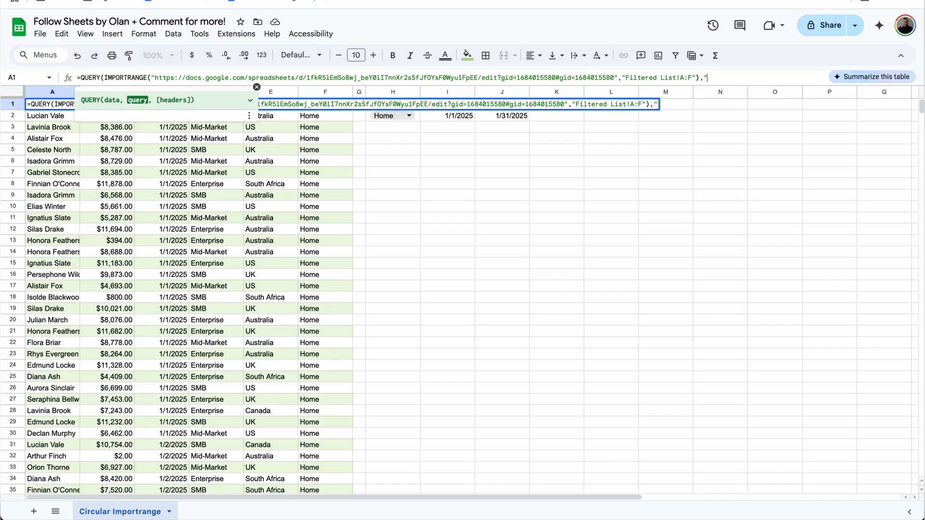
pyautogui.write('*')
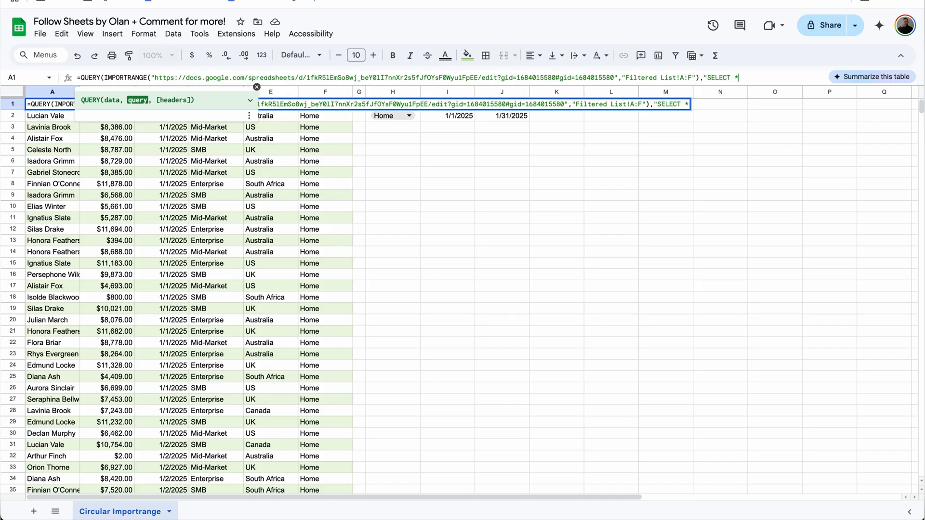
pyautogui.write(' WHERE Col1')
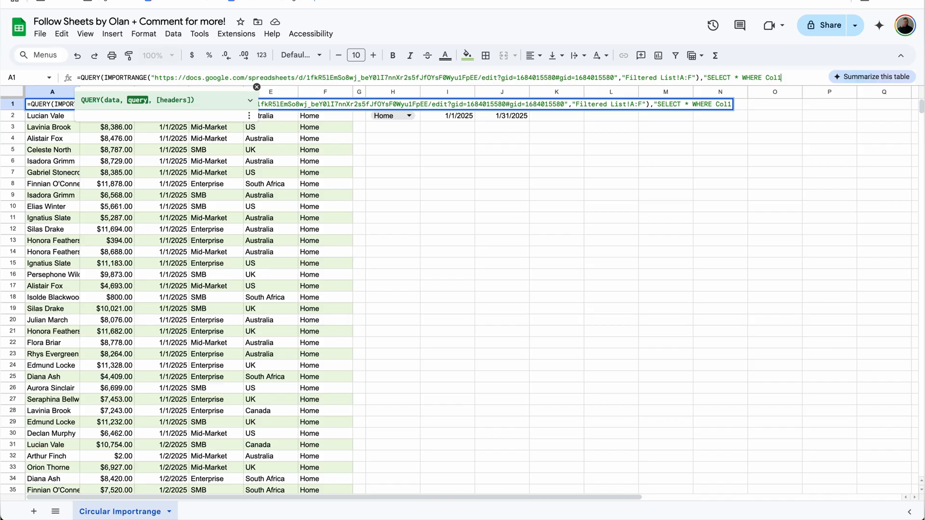
pyautogui.write(' IS NOT NULL"')
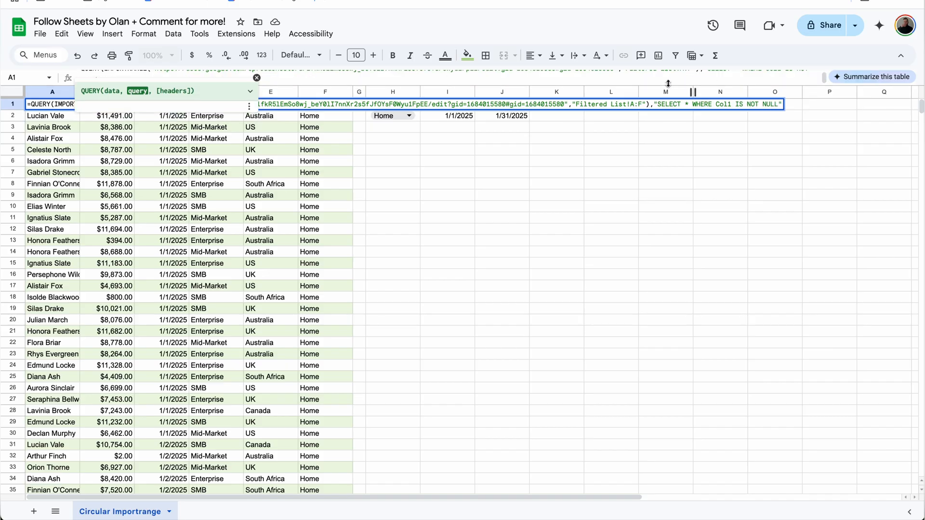
pyautogui.moveTo(667, 84); pyautogui.dragTo(666, 131)
pyautogui.click(257, 78)
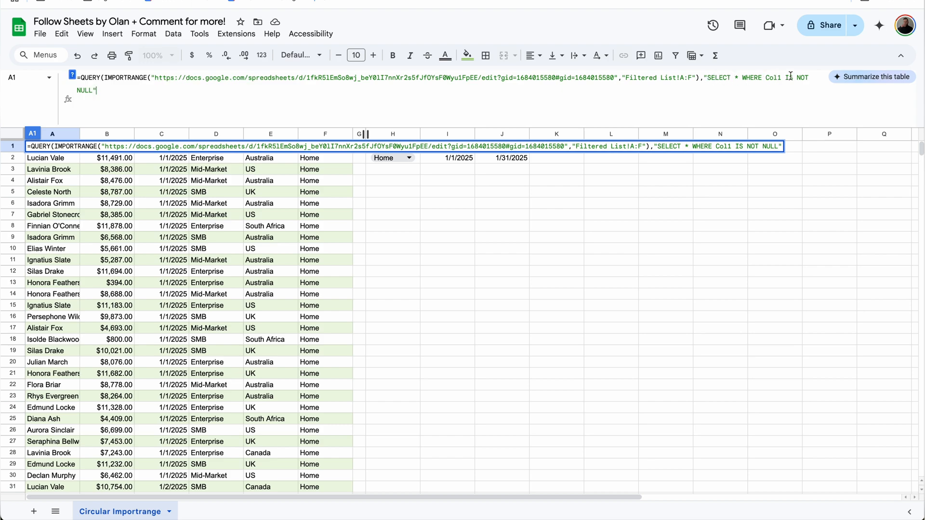
pyautogui.press('Return')
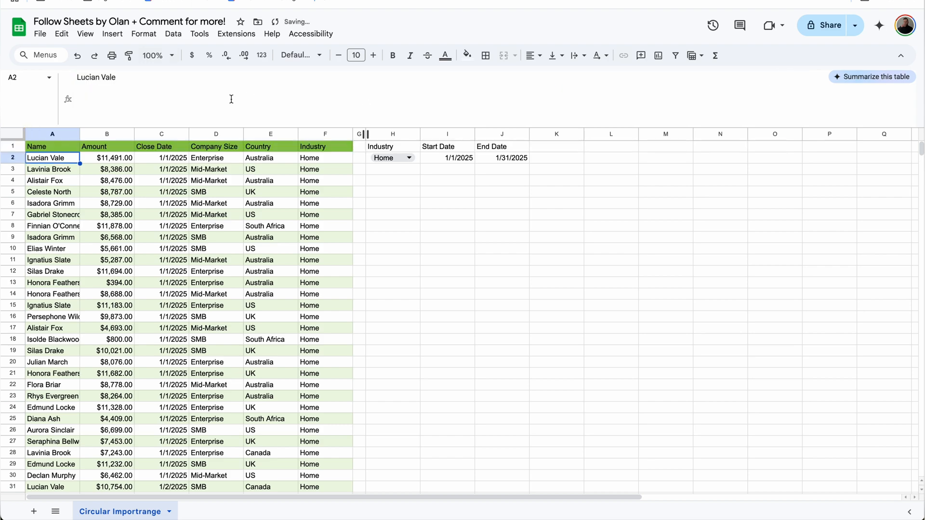
# Look for the last populated row in column A of Circular Importrange and the sheet's last row, and return to A1.
pyautogui.hotkey('ctrl', 'Down')
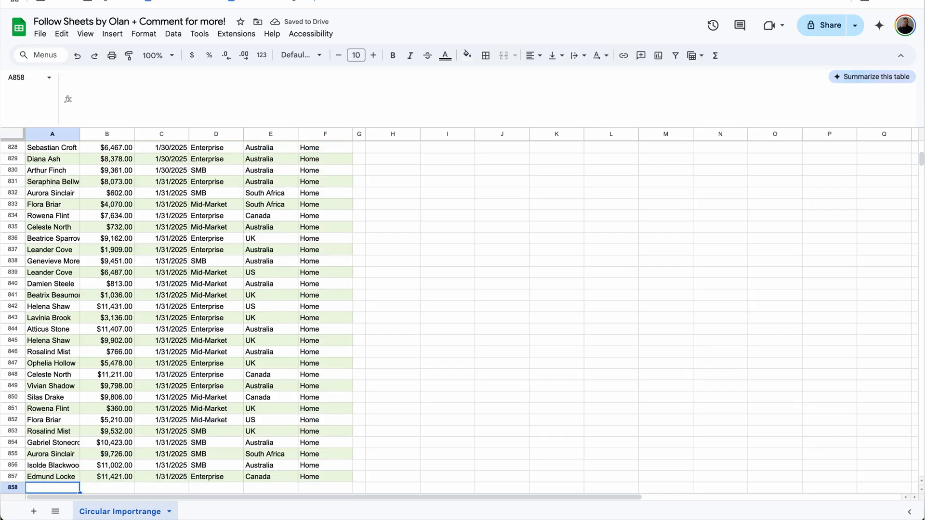
pyautogui.press('Down')
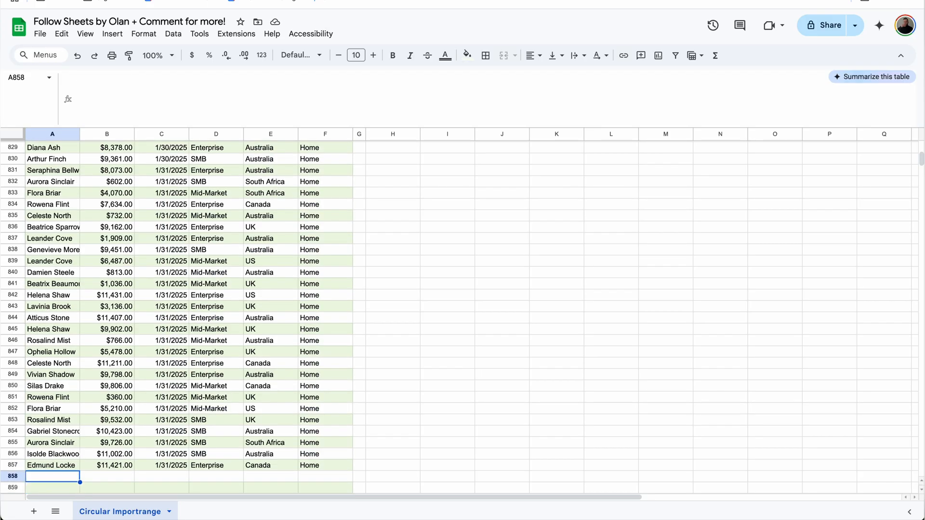
pyautogui.hotkey('ctrl', 'Down')
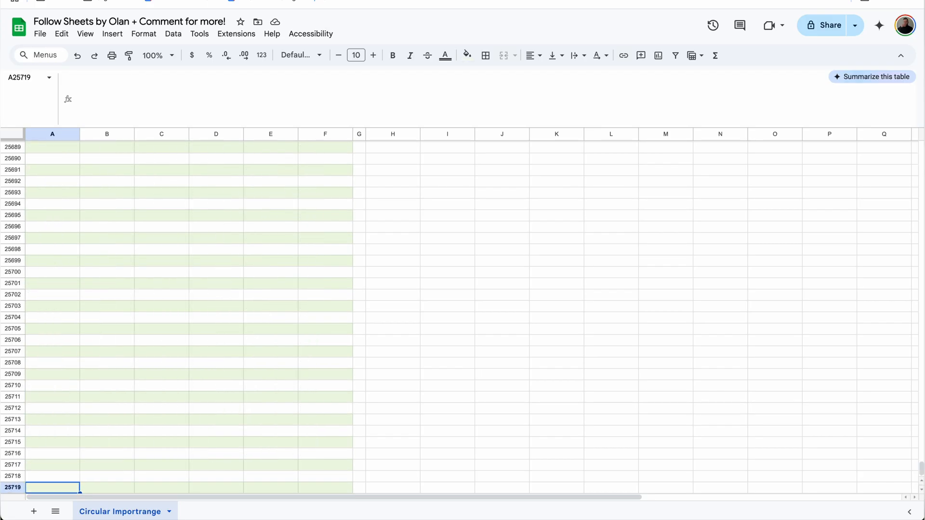
pyautogui.hotkey('ctrl', 'Up')
pyautogui.hotkey('ctrl', 'Up')
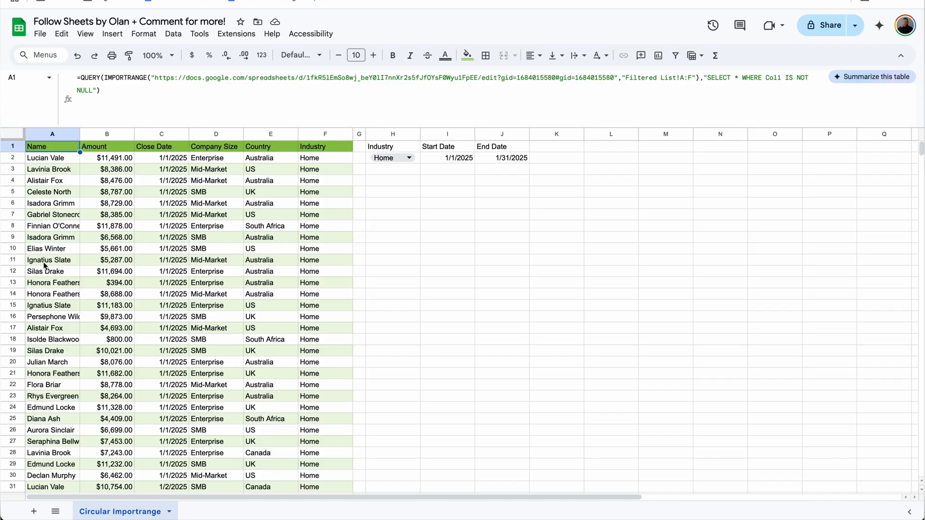
# Set the Industry criterion in H2 to Software and check the Industry column of the imported rows.
pyautogui.click(70, 172)
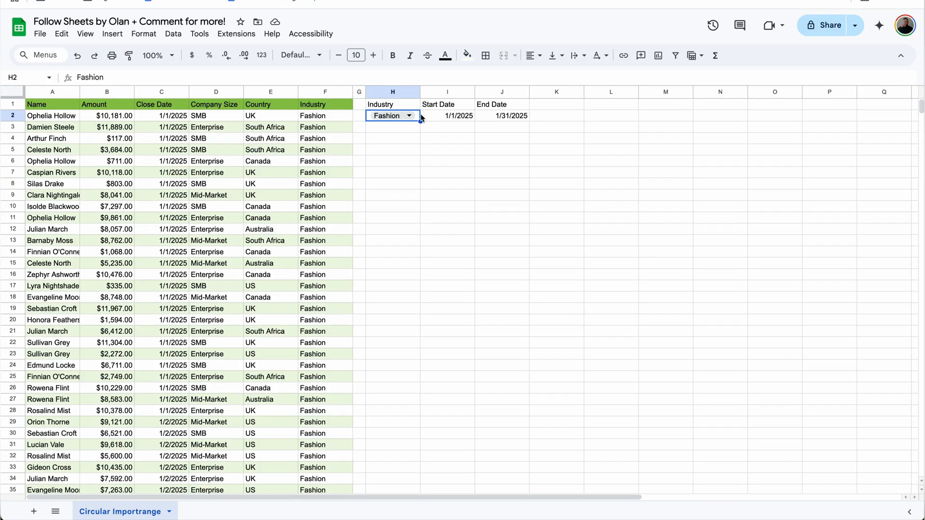
pyautogui.click(403, 115)
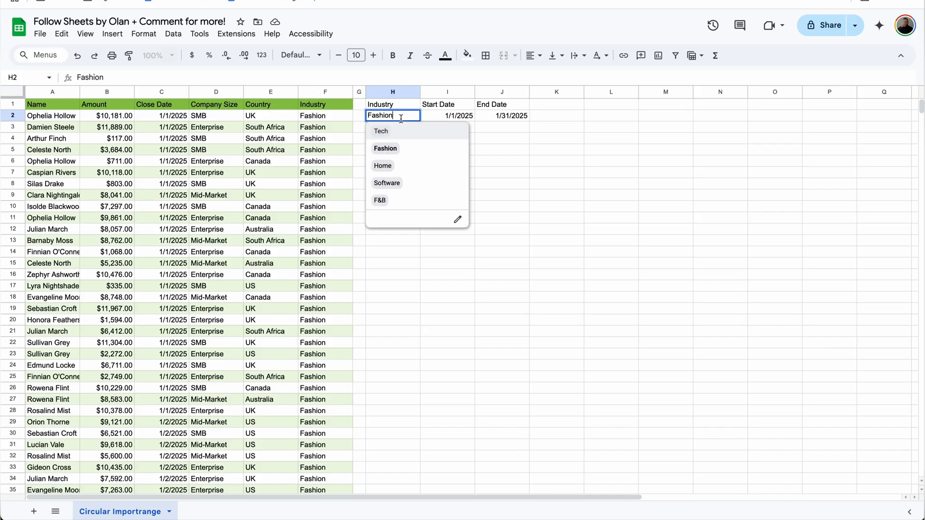
pyautogui.click(391, 180)
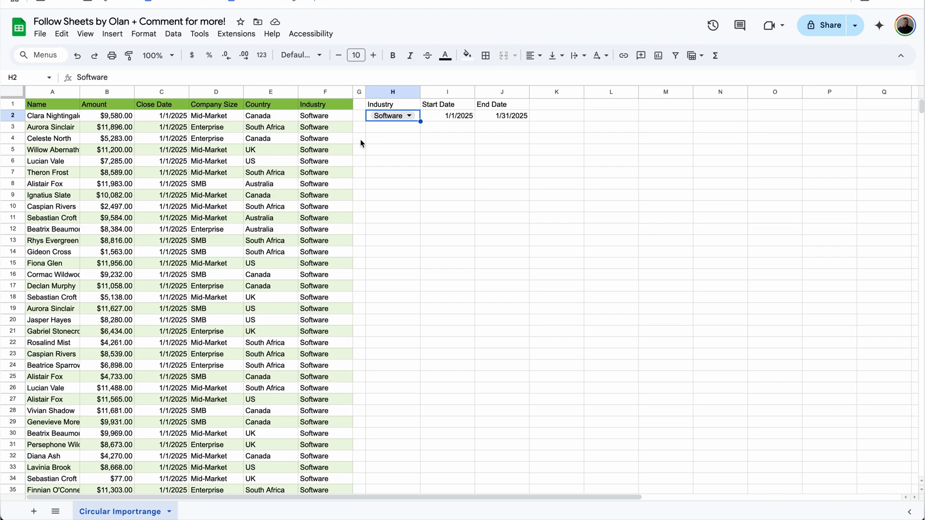
pyautogui.click(332, 119)
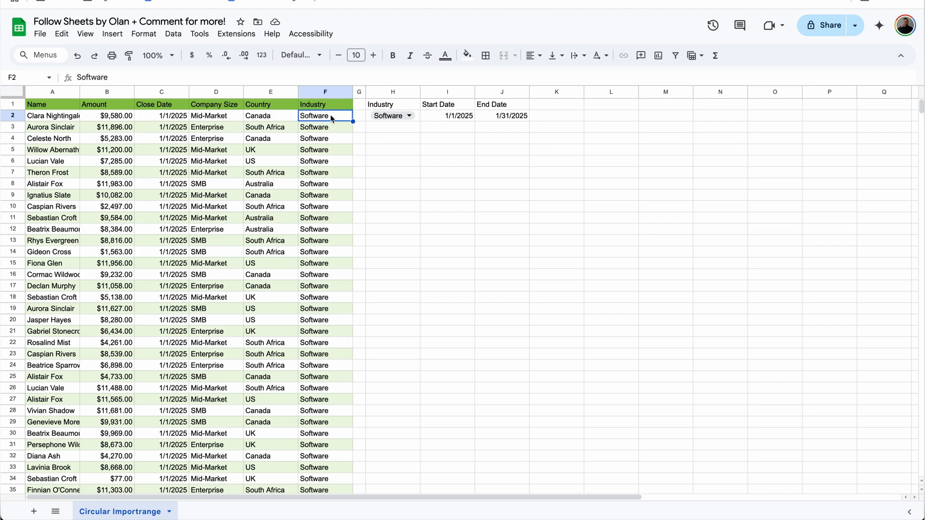